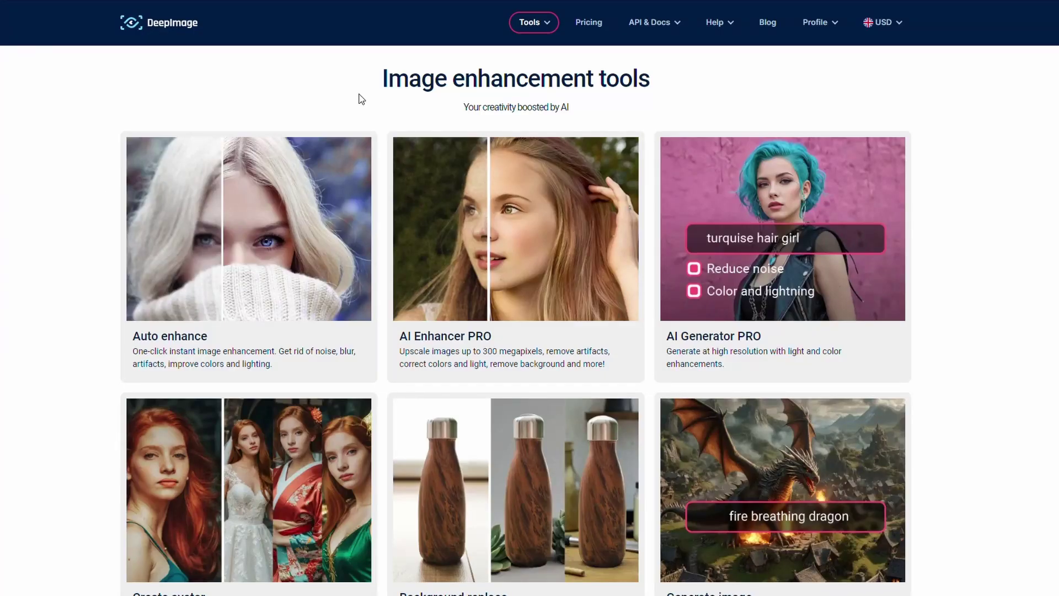
- Launch the AI Enhancer PRO card from the Image enhancement tools page
mouse_move(461, 226)
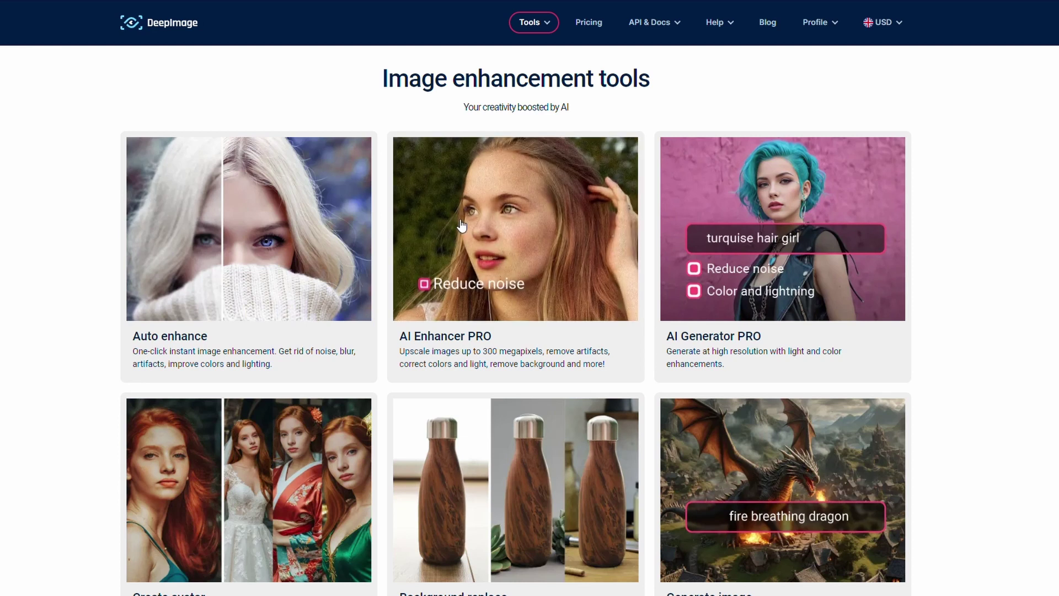
click(461, 225)
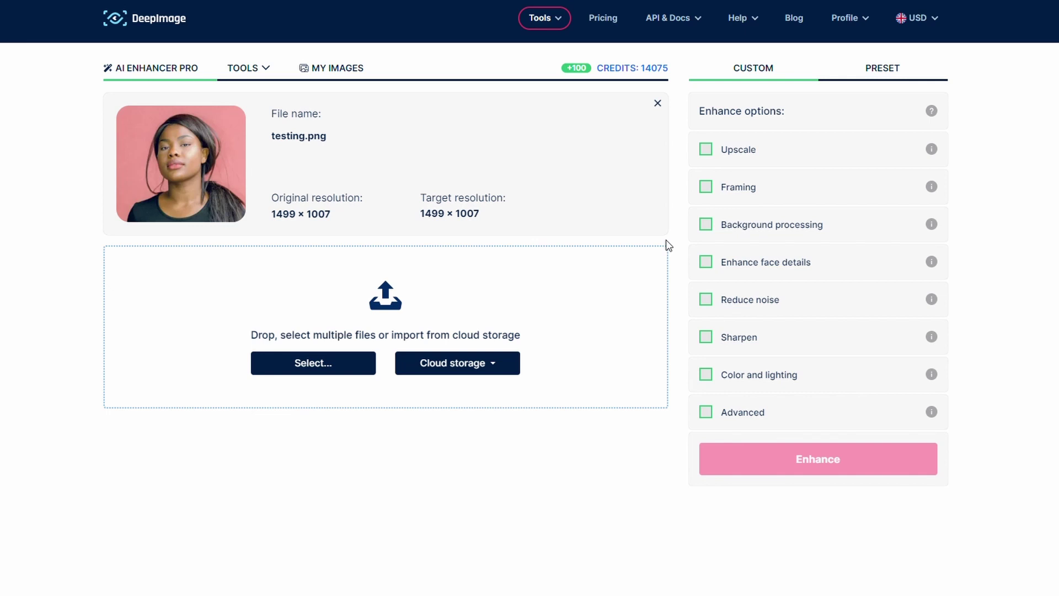
- Enable Upscale at the 2x ratio for a 2998 × 2014 target
click(707, 150)
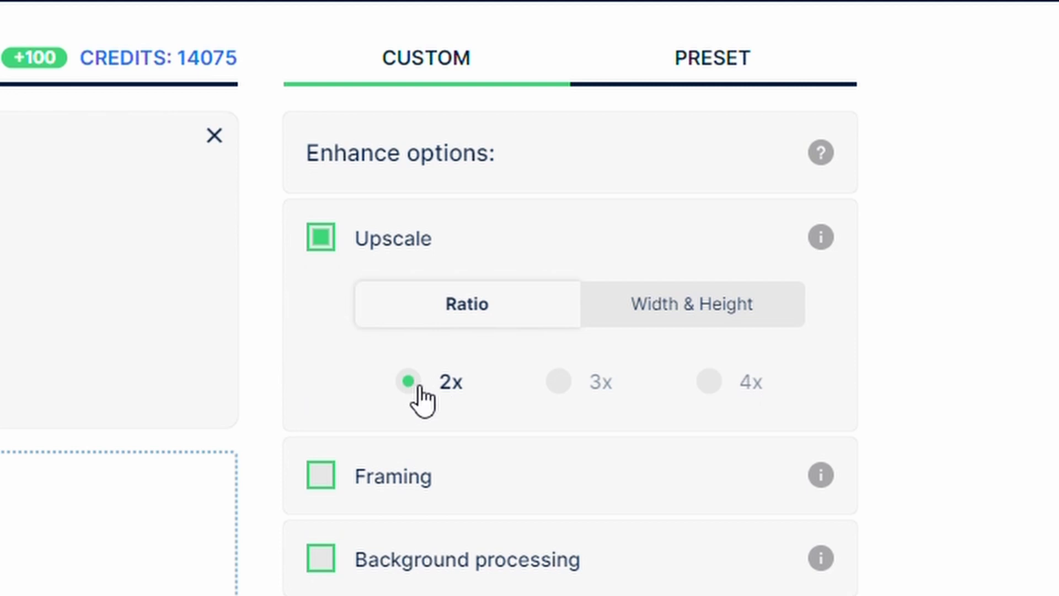
click(325, 238)
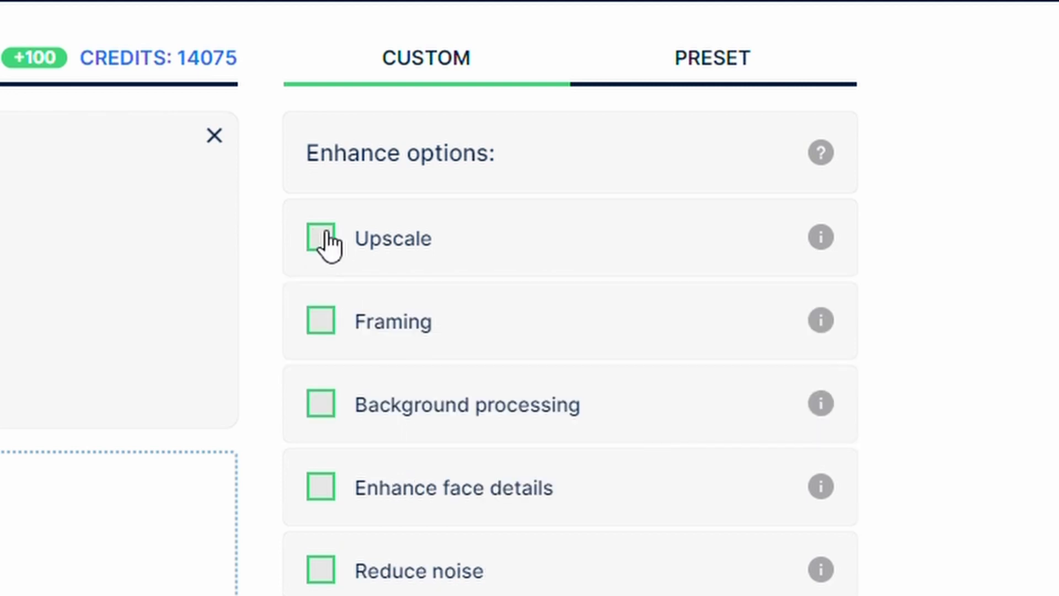
click(324, 237)
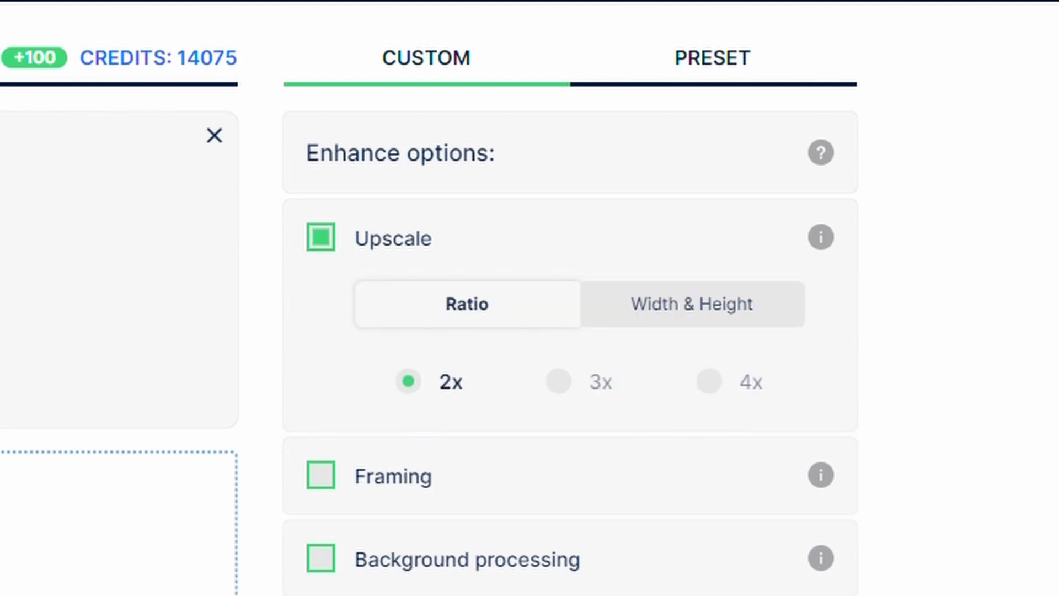
drag(71, 296, 168, 293)
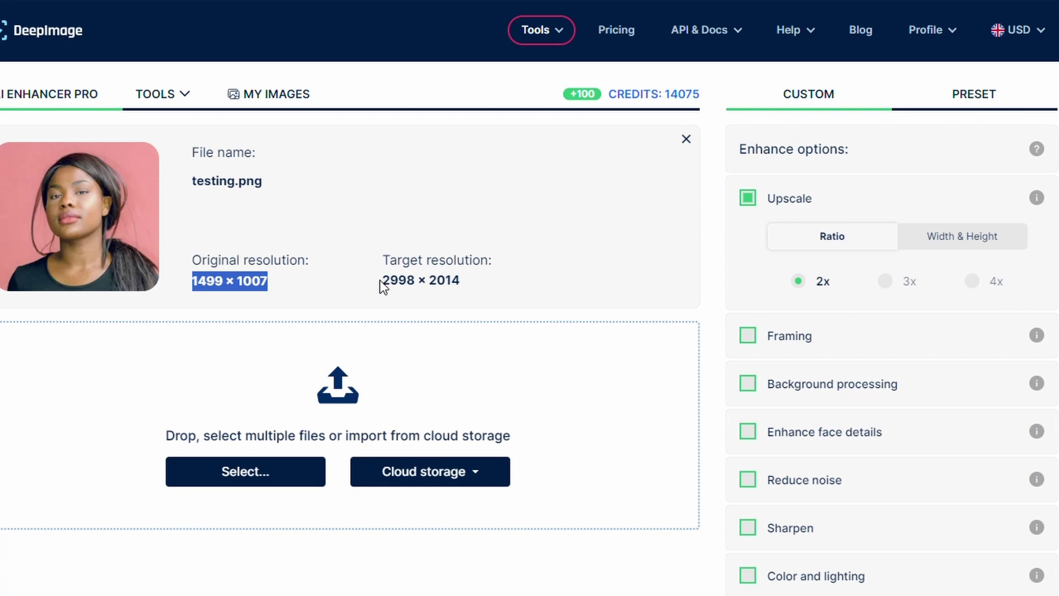
click(394, 287)
drag(384, 283, 424, 291)
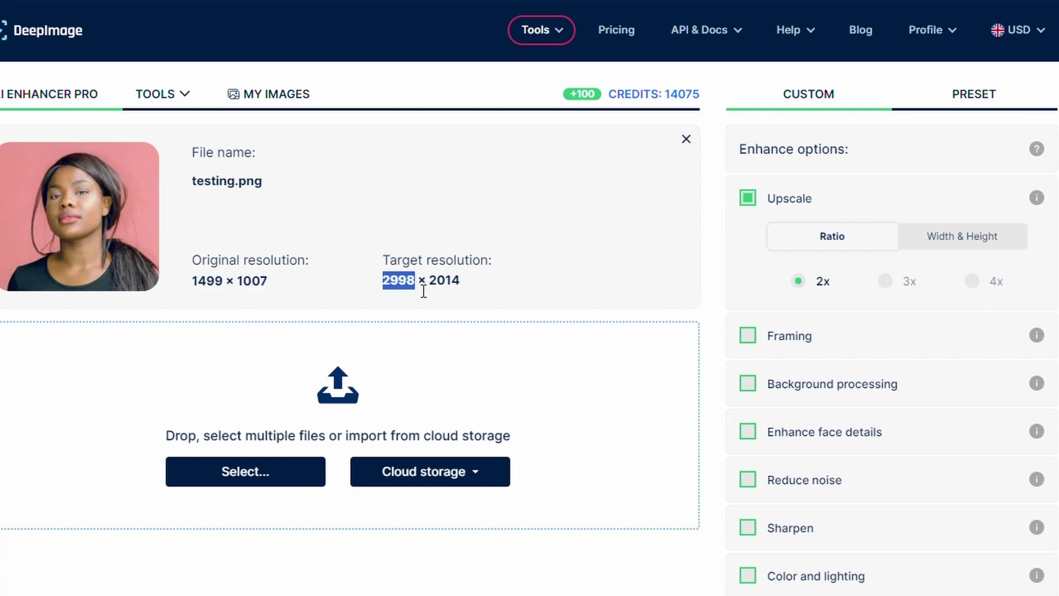
click(499, 278)
click(888, 284)
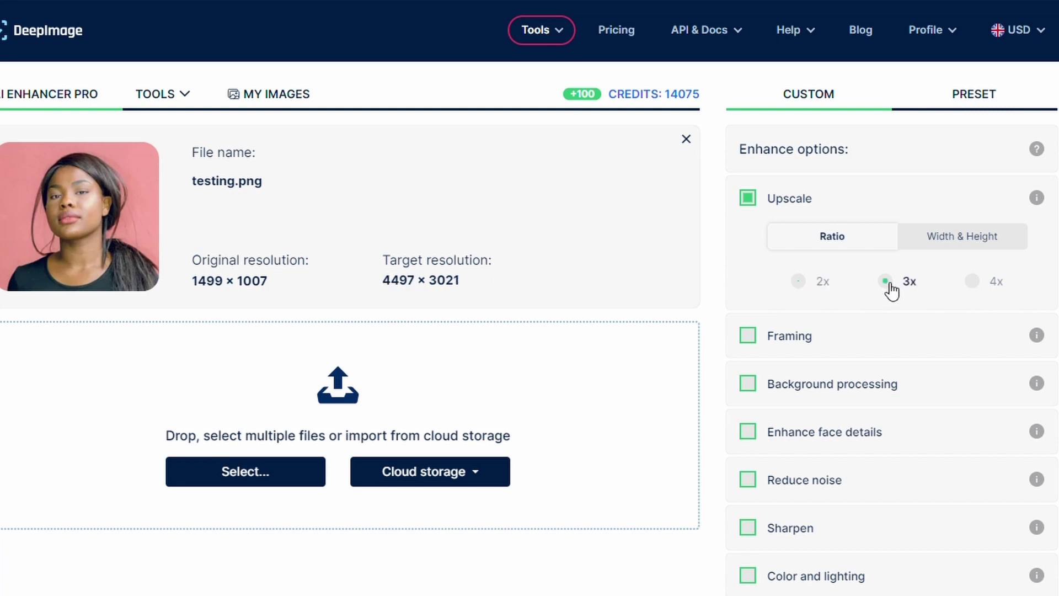
drag(312, 283, 466, 287)
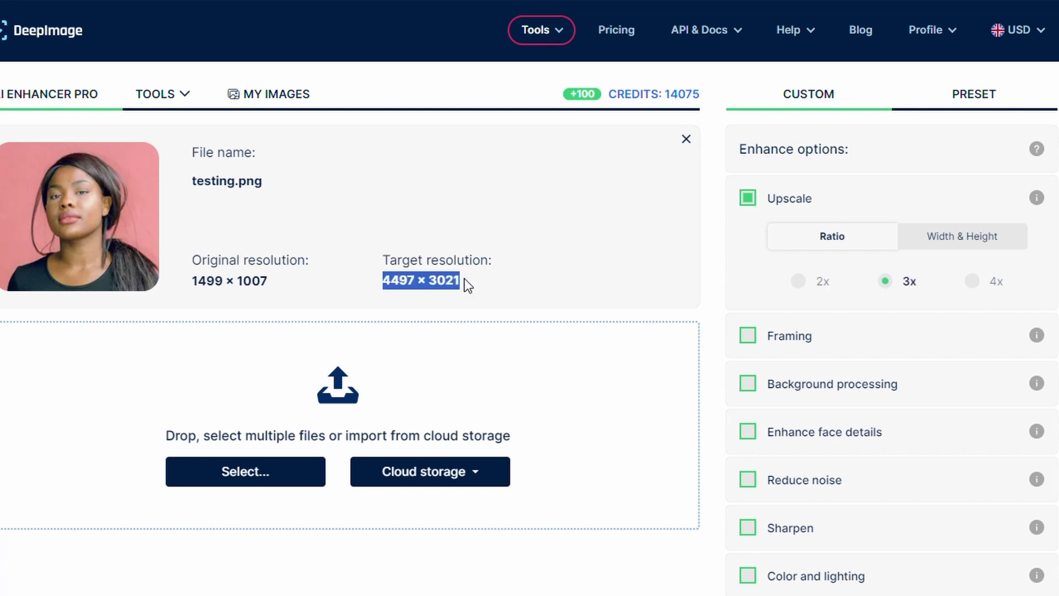
click(982, 285)
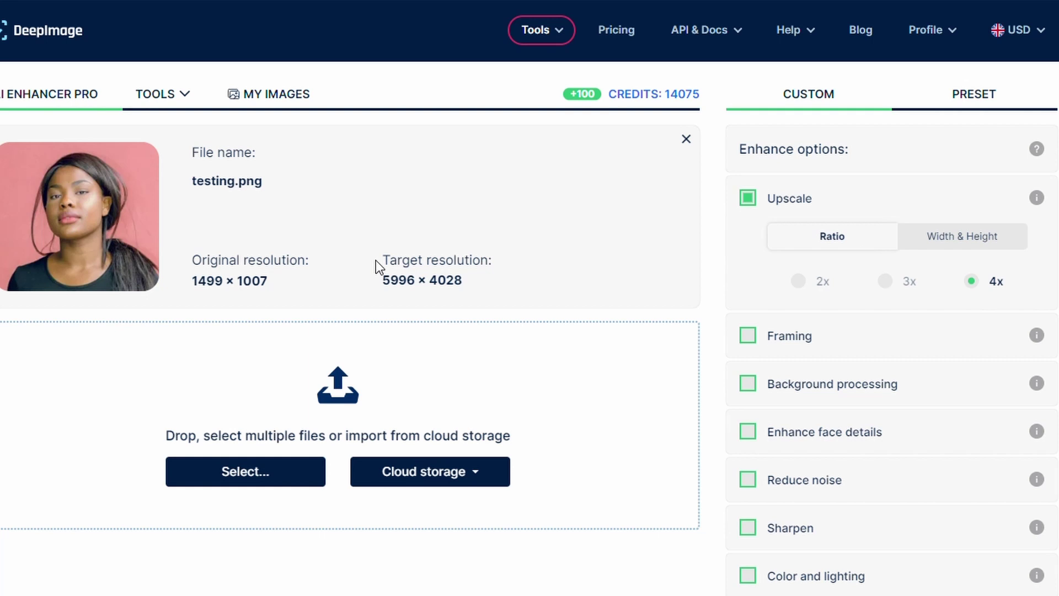
click(800, 282)
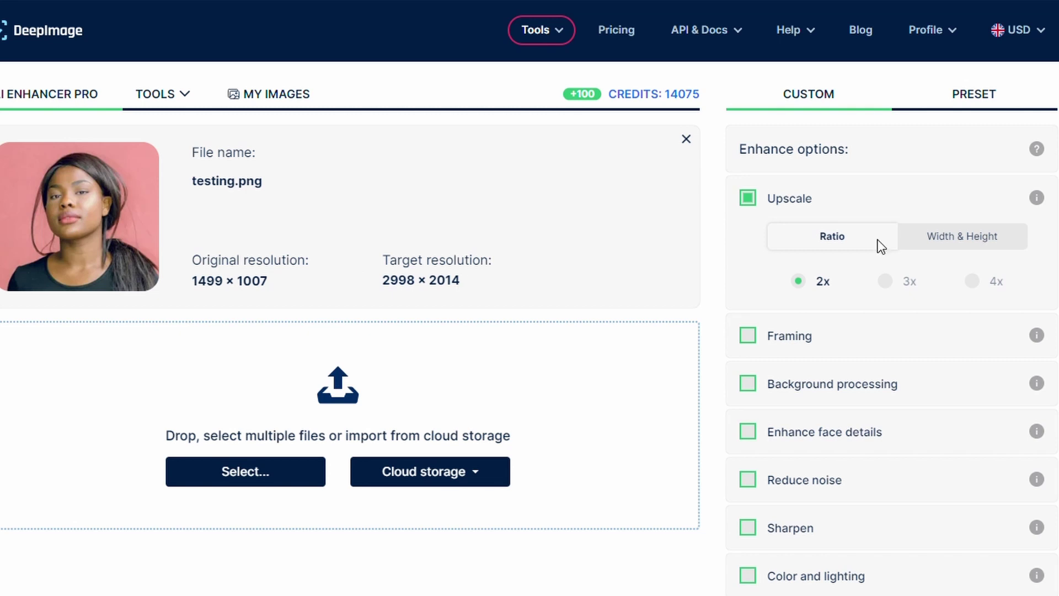
- Try a 2000 px target width under Width & Height, then return to Ratio upscaling
click(959, 242)
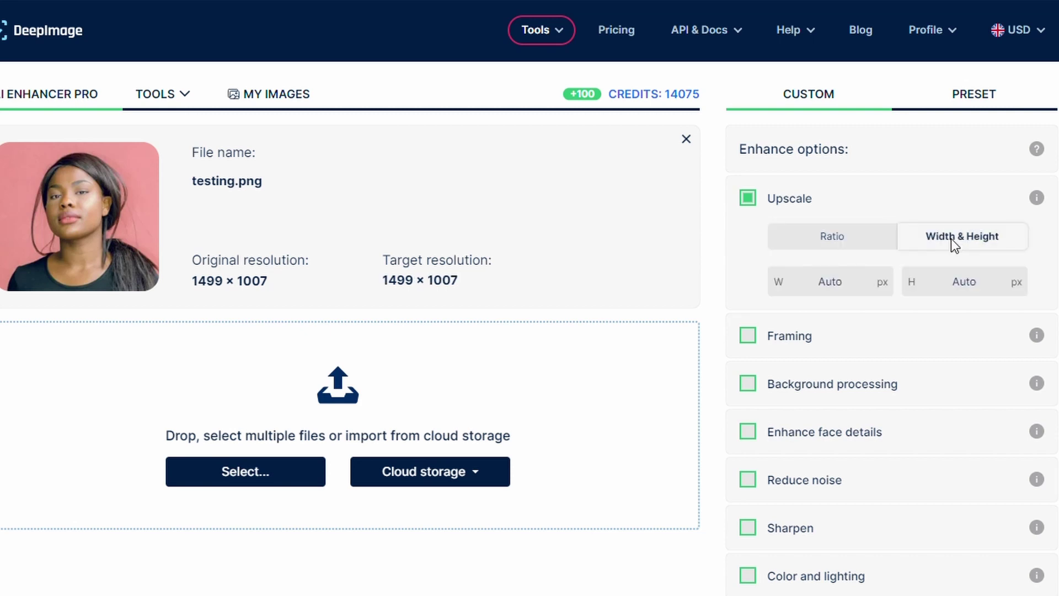
click(842, 290)
text(2000)
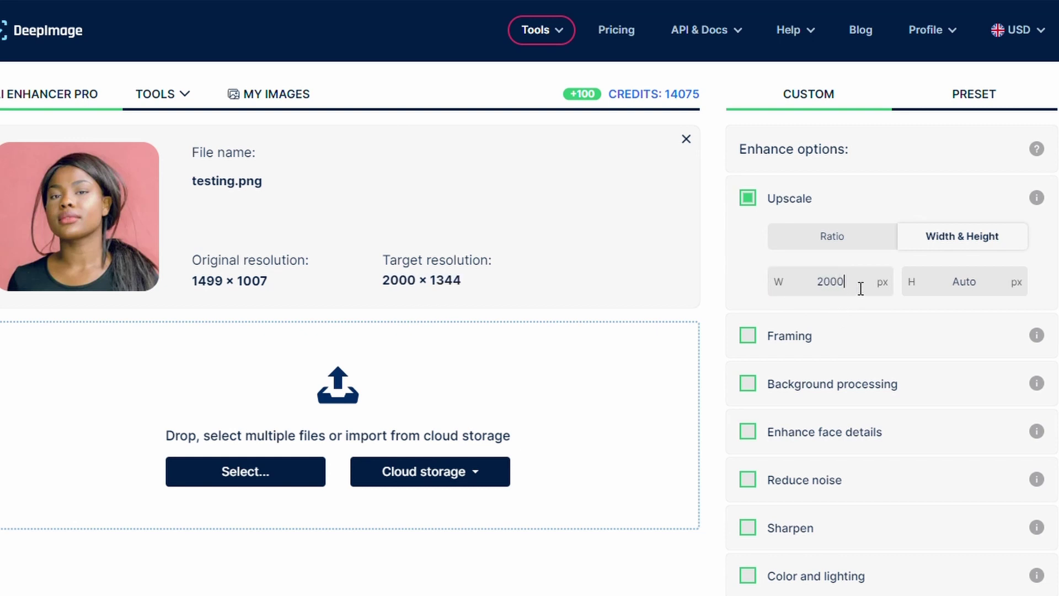
click(973, 287)
drag(429, 280, 462, 280)
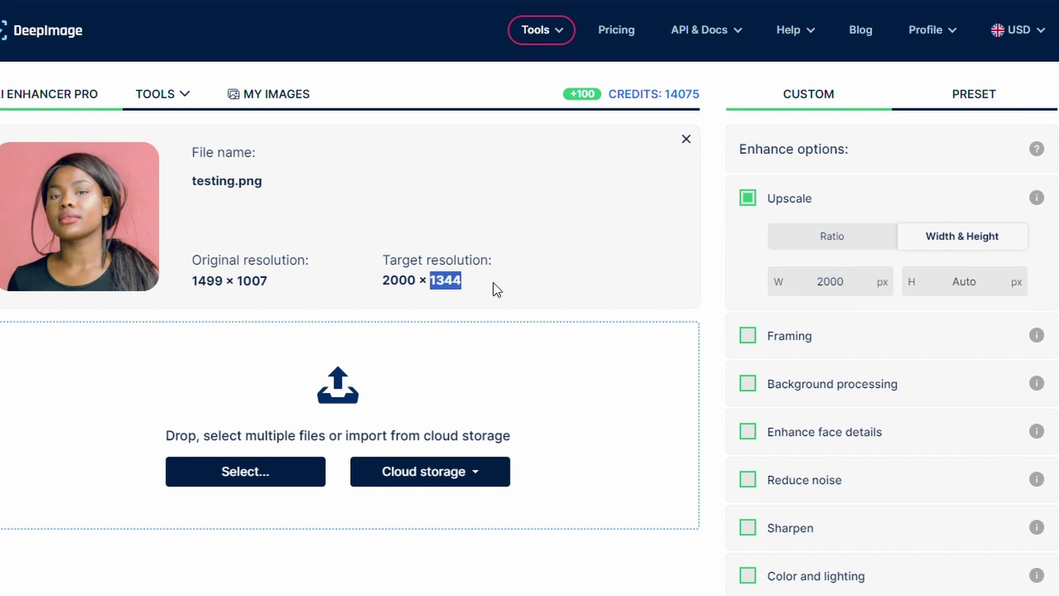
click(816, 238)
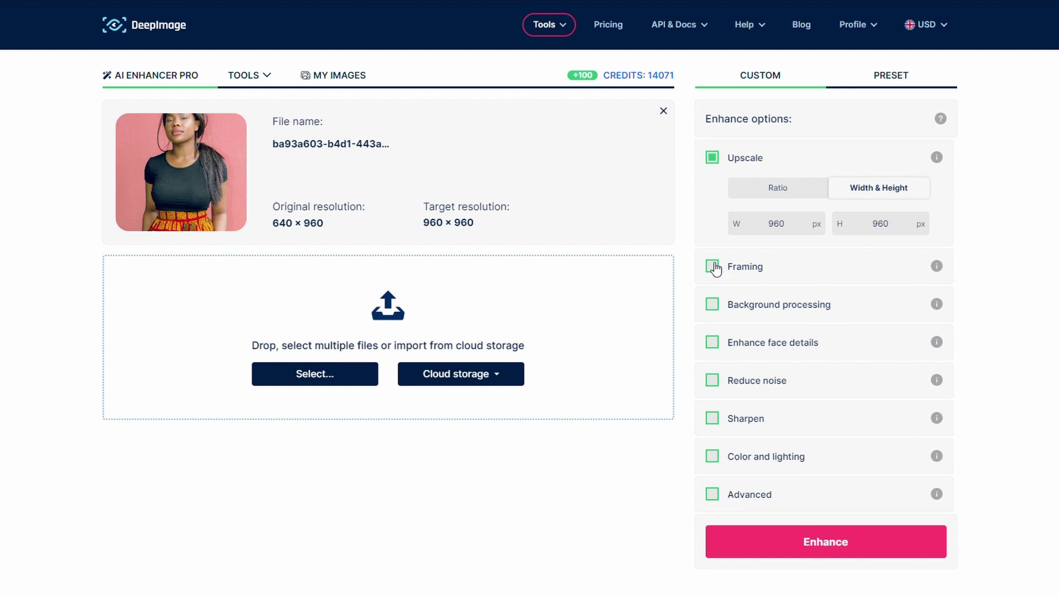
click(714, 267)
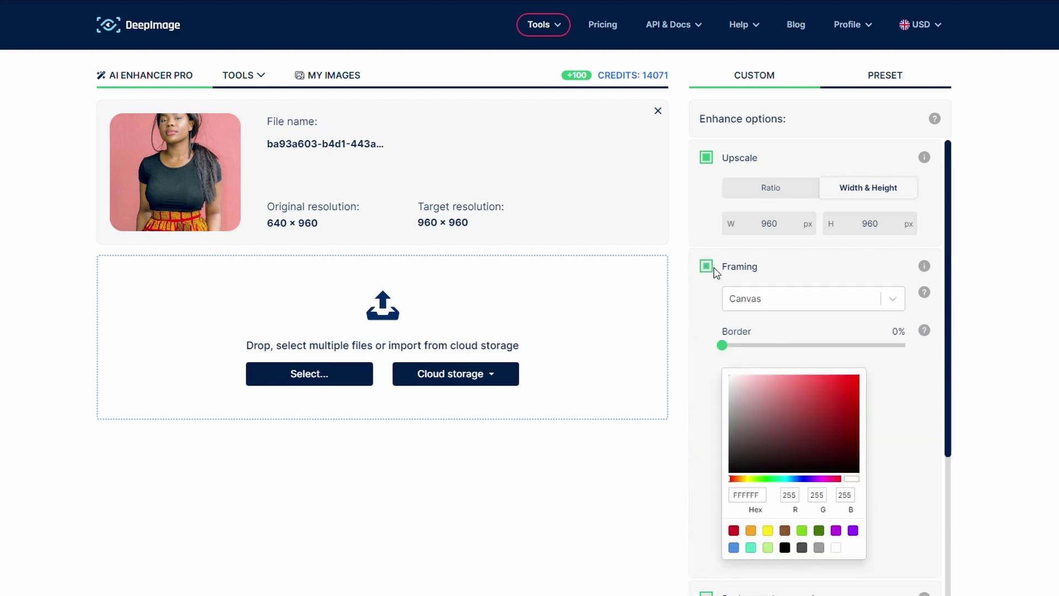
click(897, 299)
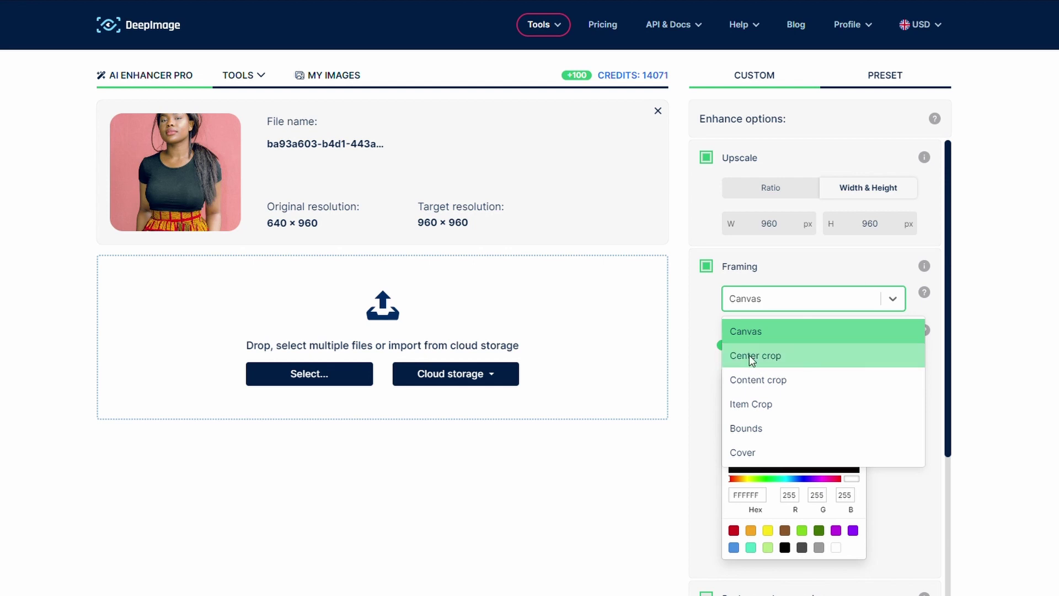
click(701, 413)
scroll(701, 413, down, 1)
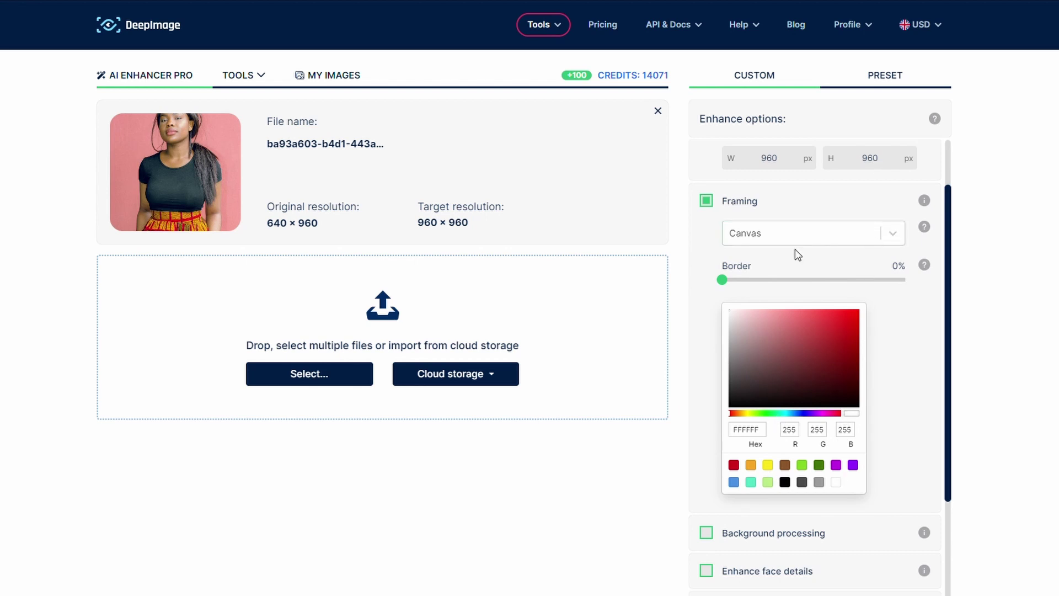
click(707, 202)
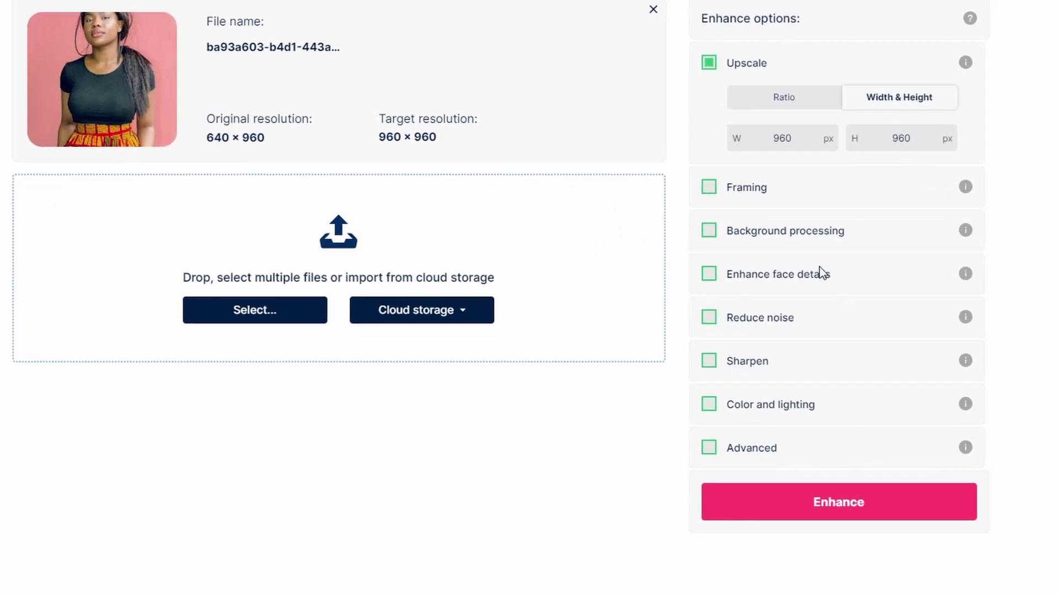
- Enable Background processing and try dark red, muted red, bright red and pinkish-brown colours
click(711, 230)
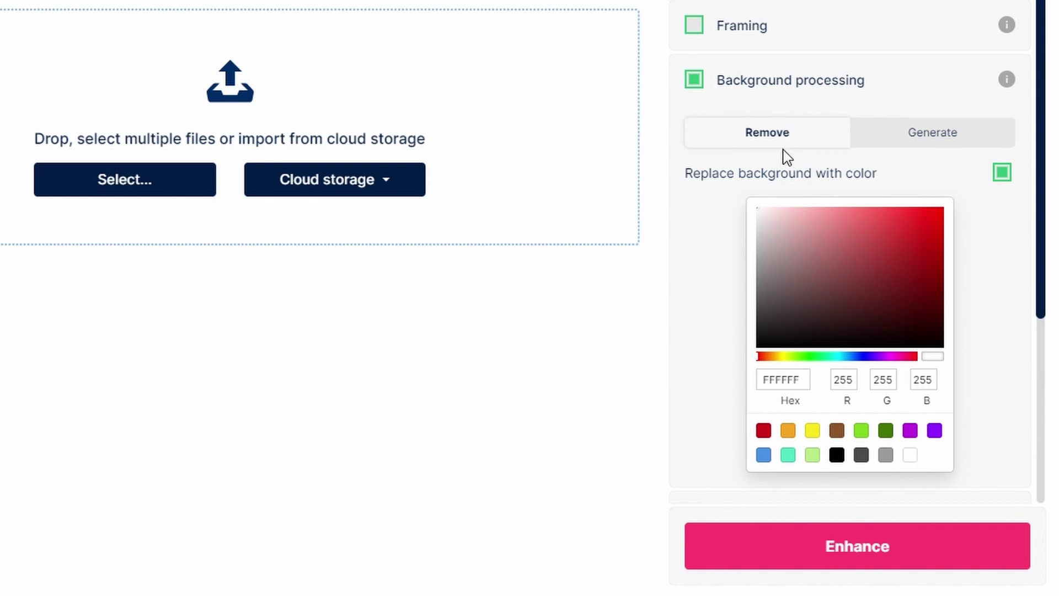
scroll(787, 155, down, 2)
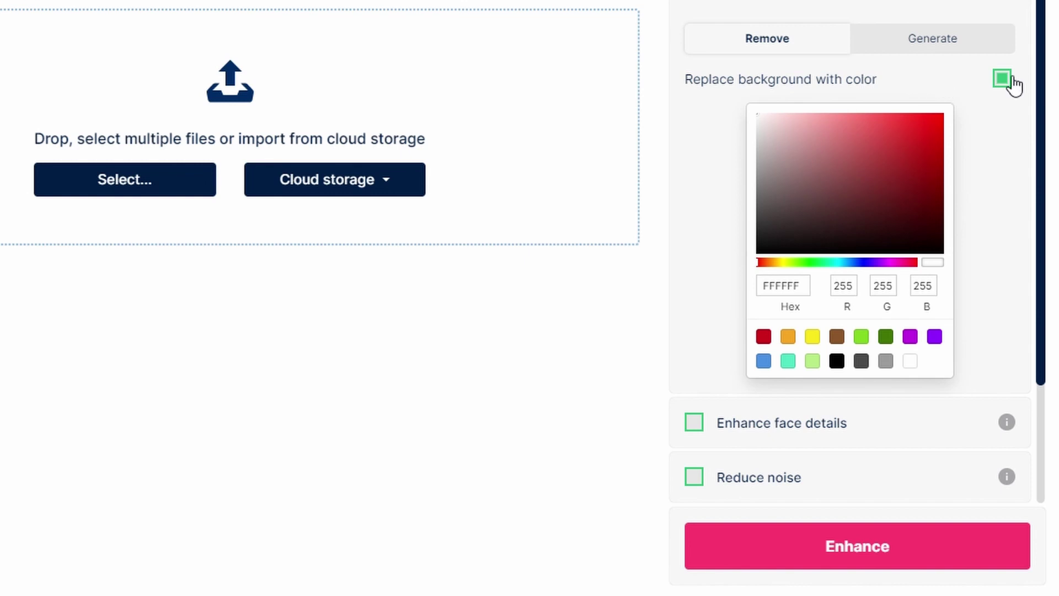
click(888, 182)
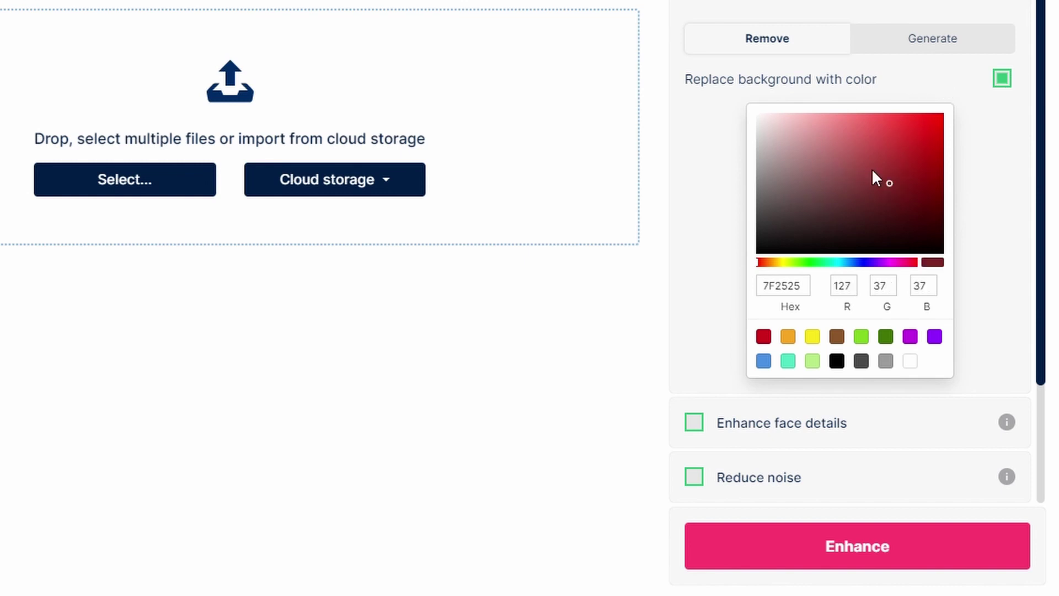
click(846, 143)
click(890, 127)
click(818, 166)
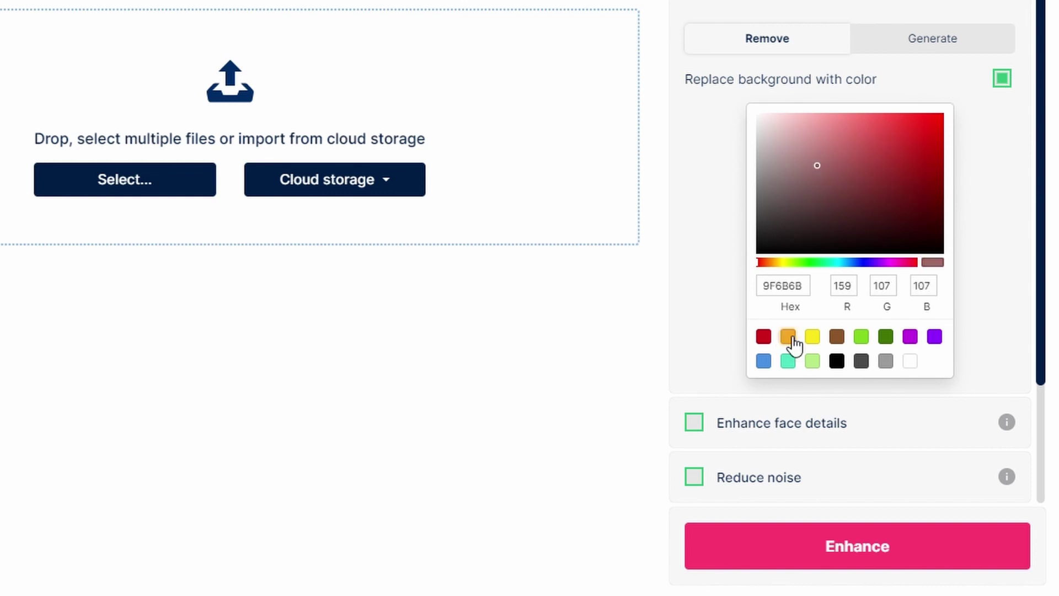
- Try the orange, brown, light green, dark green, magenta, purple and red swatches
click(788, 336)
click(837, 337)
click(871, 336)
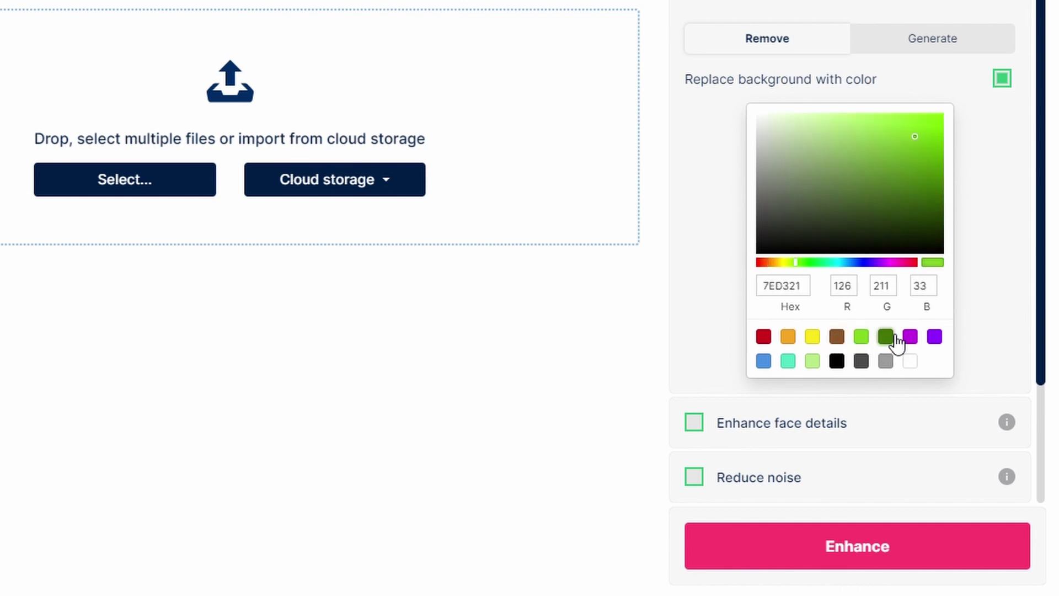
click(886, 337)
click(911, 337)
click(935, 337)
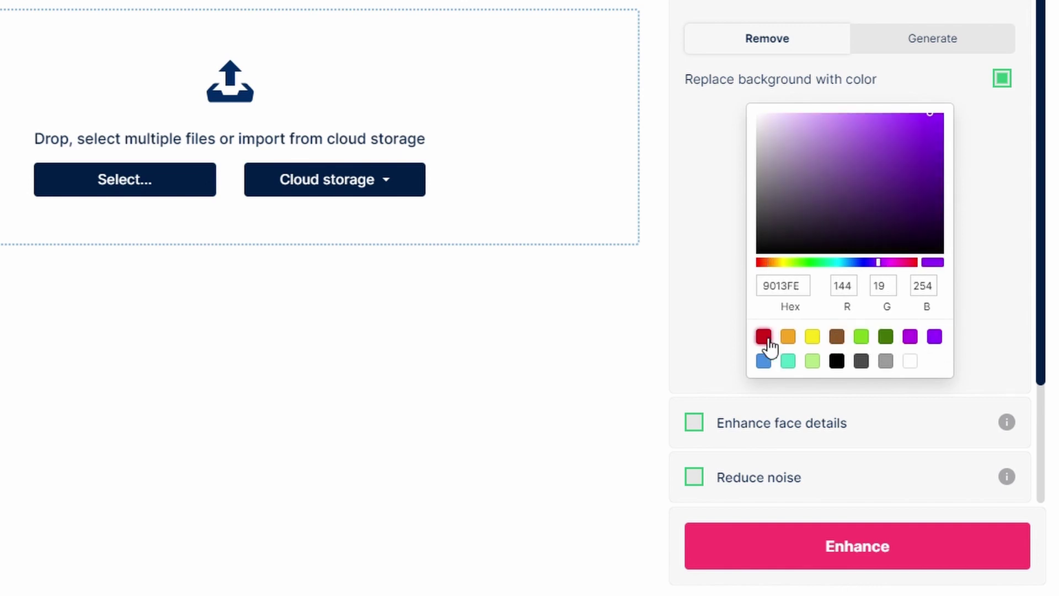
click(765, 338)
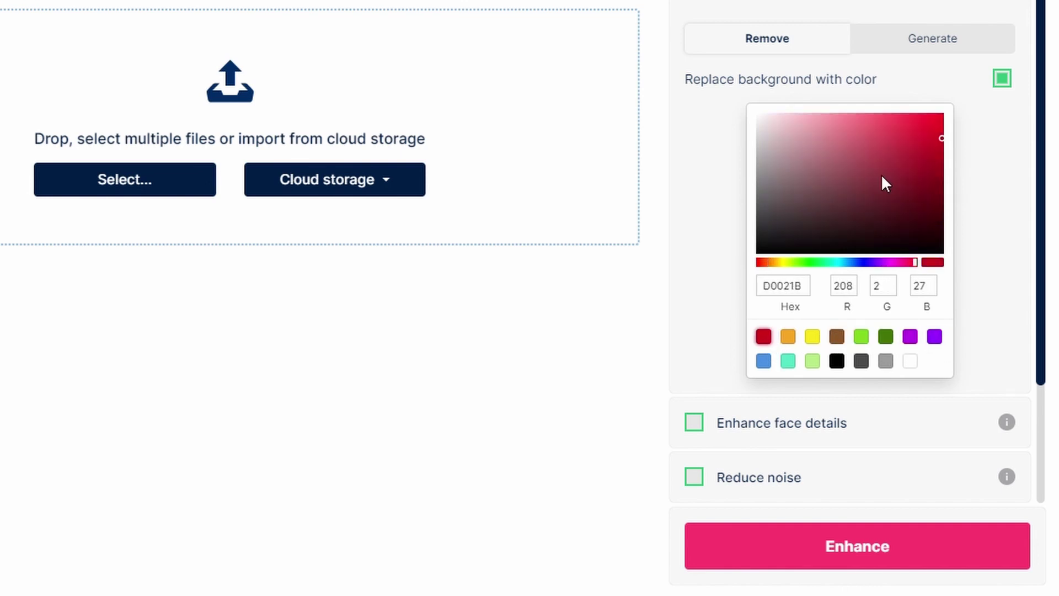
- Pick a muted rose lightened to almost white, then switch to Generate mode
click(826, 164)
drag(777, 129, 763, 121)
click(919, 44)
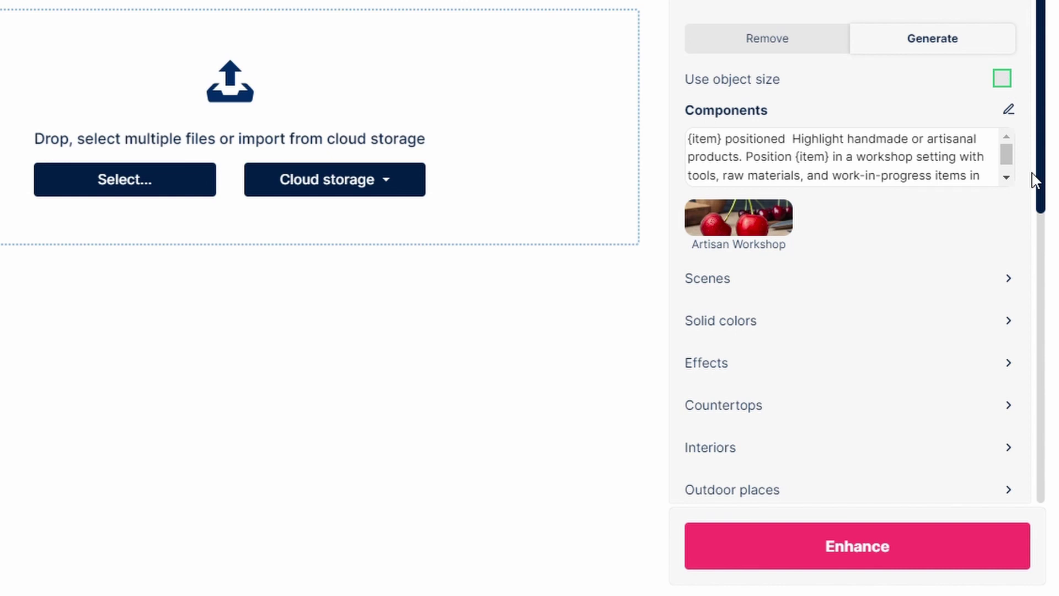
- Replace the background prompt text with 'standing for beach'
click(1007, 178)
drag(916, 183, 732, 80)
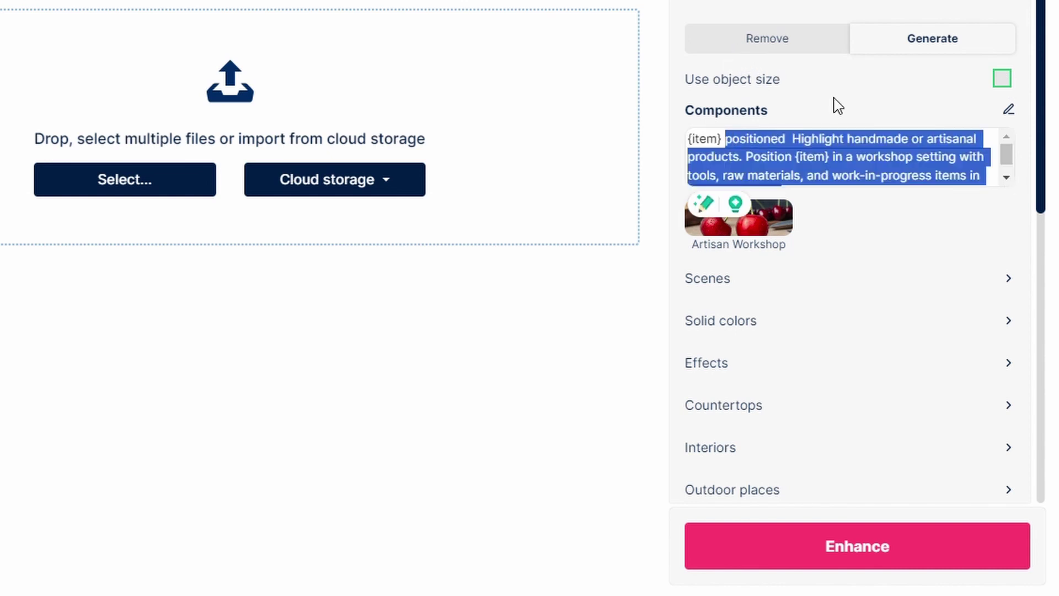
key(BackSpace)
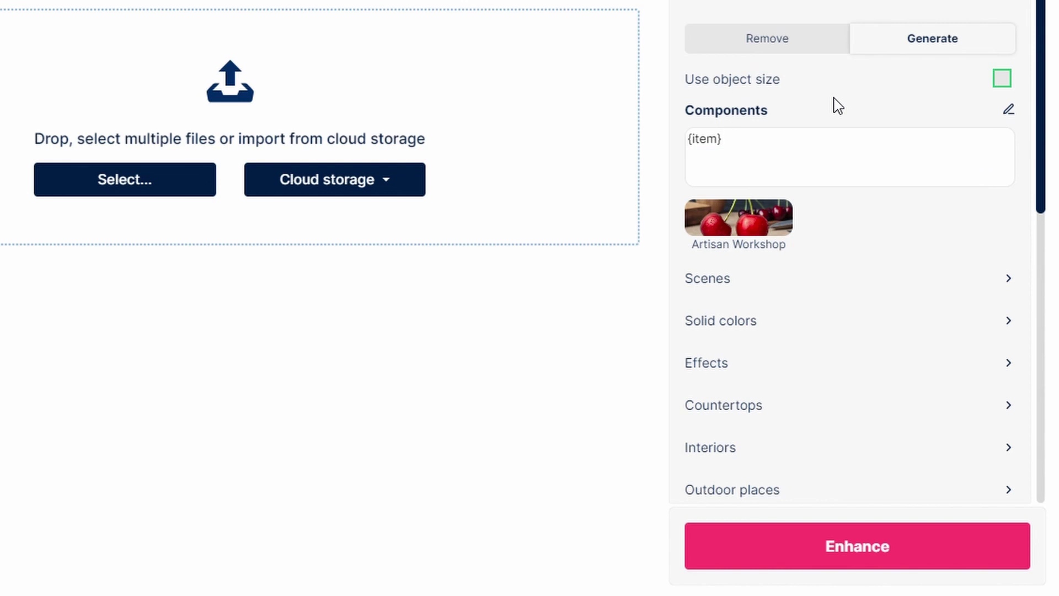
text(standing for be)
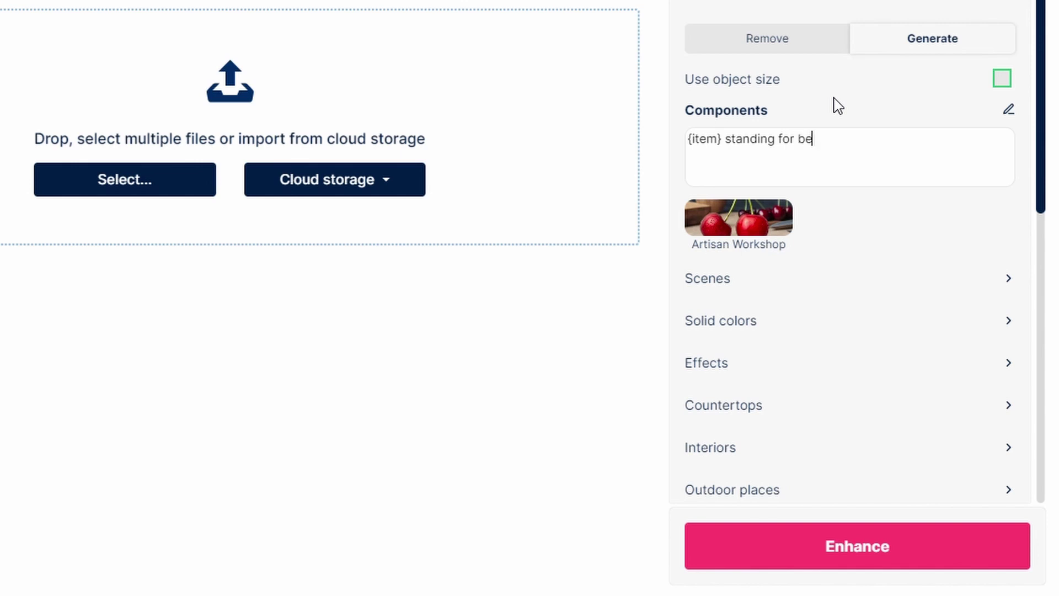
text(ach)
- Select the {item} placeholder and remove the Artisan Workshop scene preset
click(719, 140)
drag(724, 149, 696, 158)
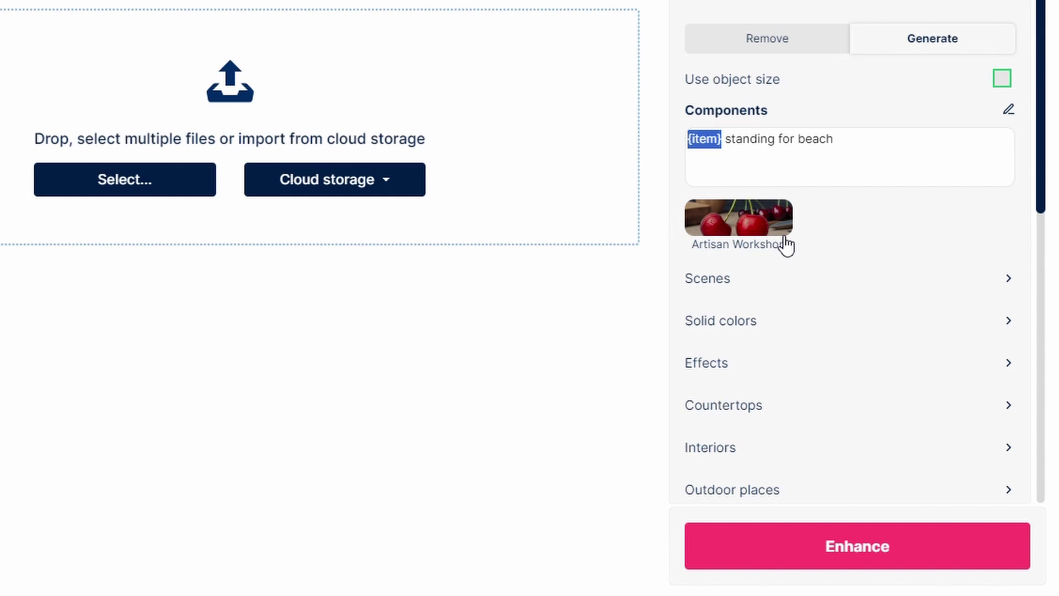
click(764, 224)
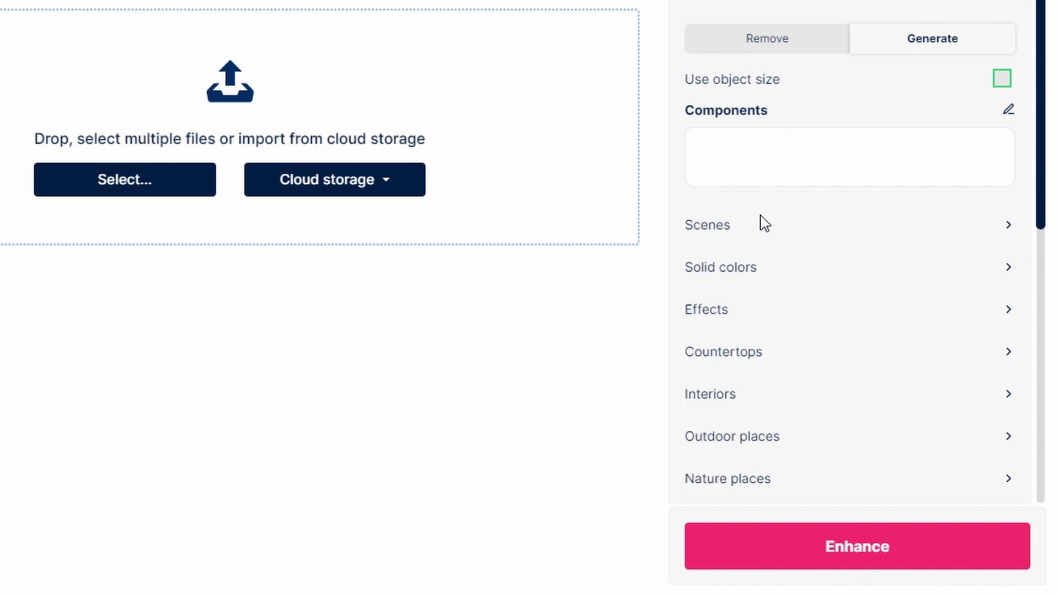
- Expand the Scenes list and browse the background thumbnails
click(793, 225)
scroll(848, 287, down, 5)
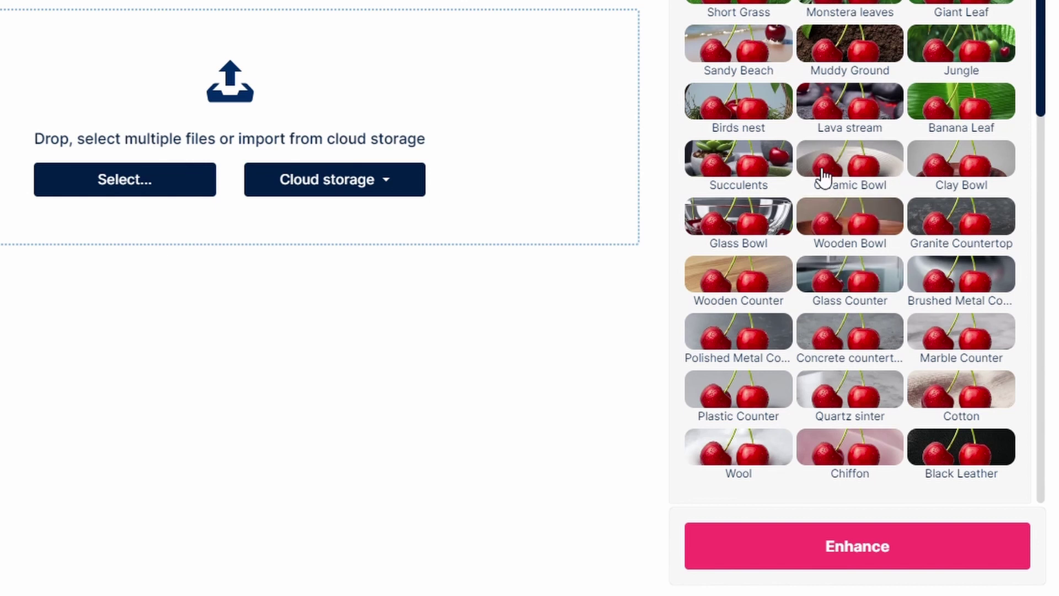
scroll(825, 175, down, 2)
scroll(838, 270, down, 8)
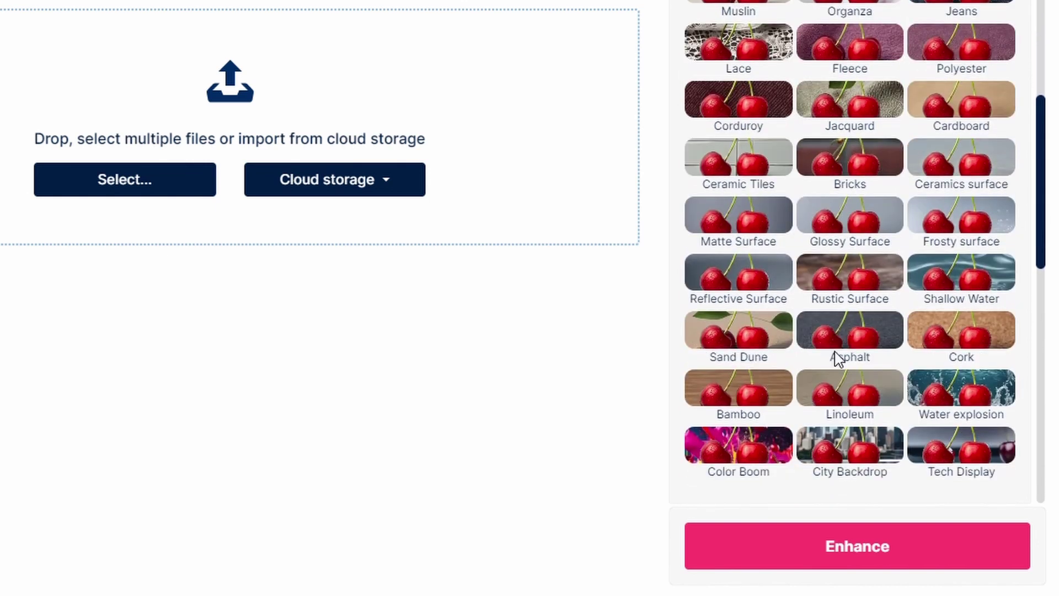
scroll(836, 355, down, 3)
scroll(843, 348, up, 3)
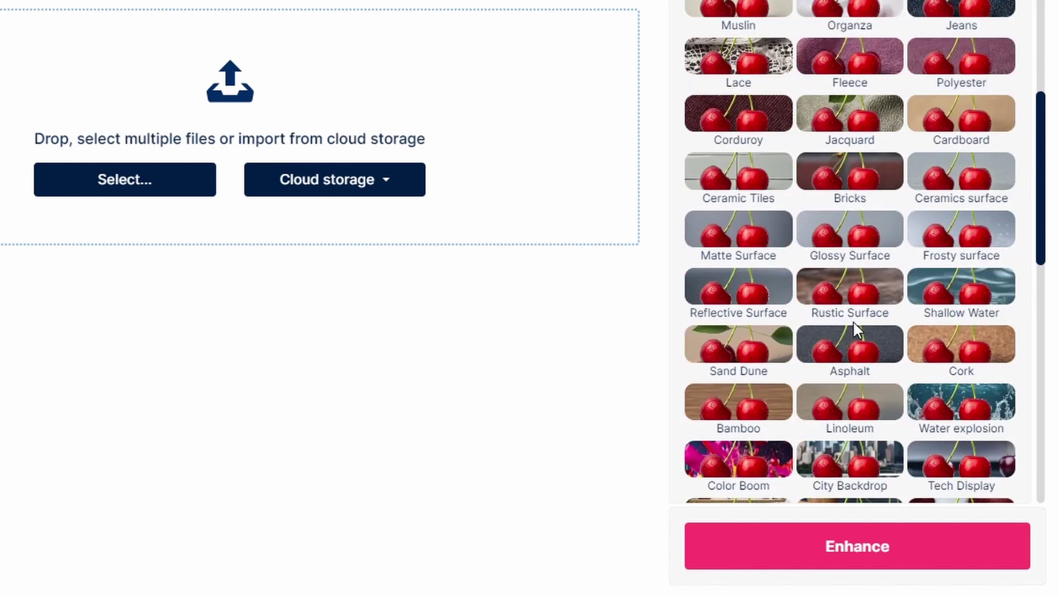
scroll(828, 353, up, 15)
scroll(833, 362, down, 2)
scroll(833, 361, down, 3)
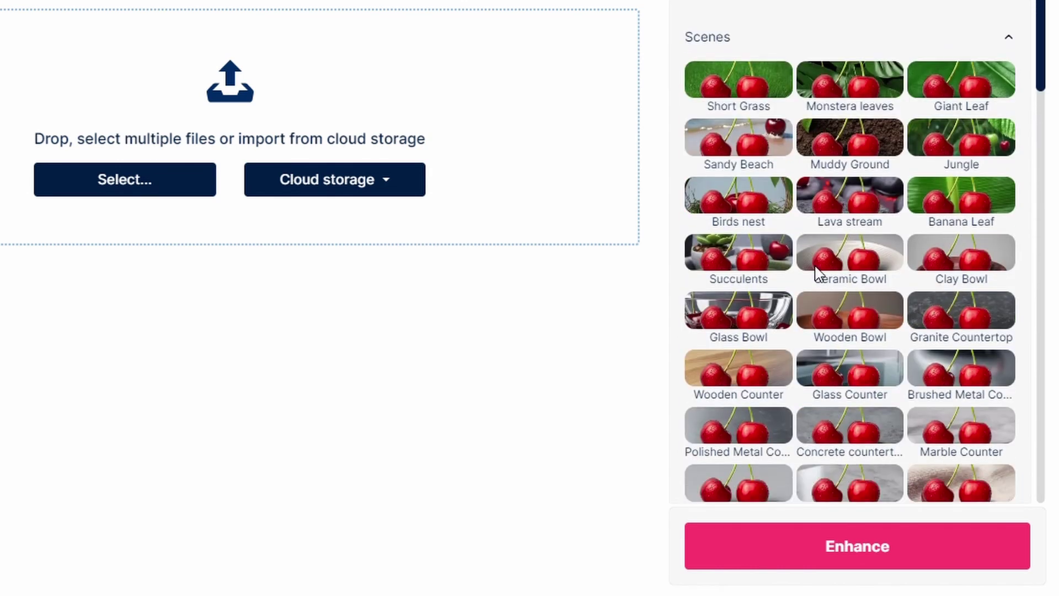
click(802, 5)
scroll(832, 220, up, 3)
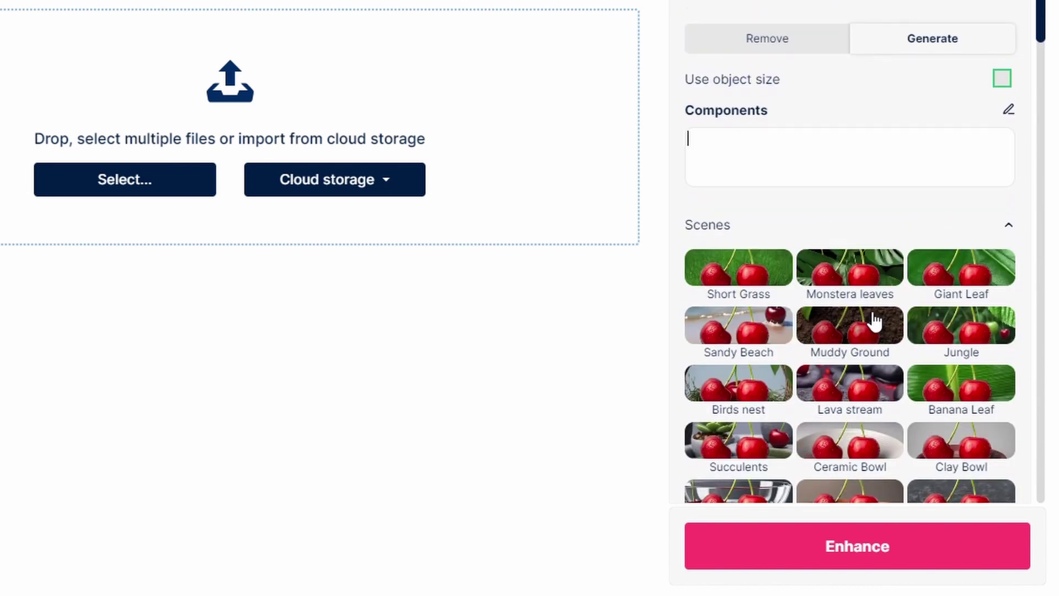
- Choose the Monstera leaves scene and enable Use object size at 100%
click(842, 272)
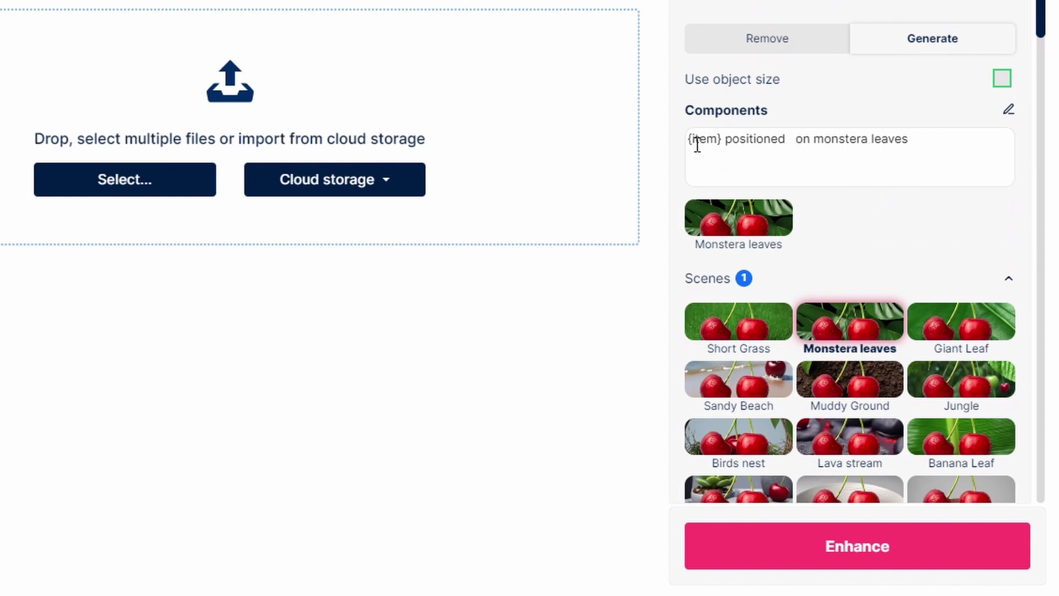
drag(697, 145, 932, 144)
click(935, 163)
click(1003, 79)
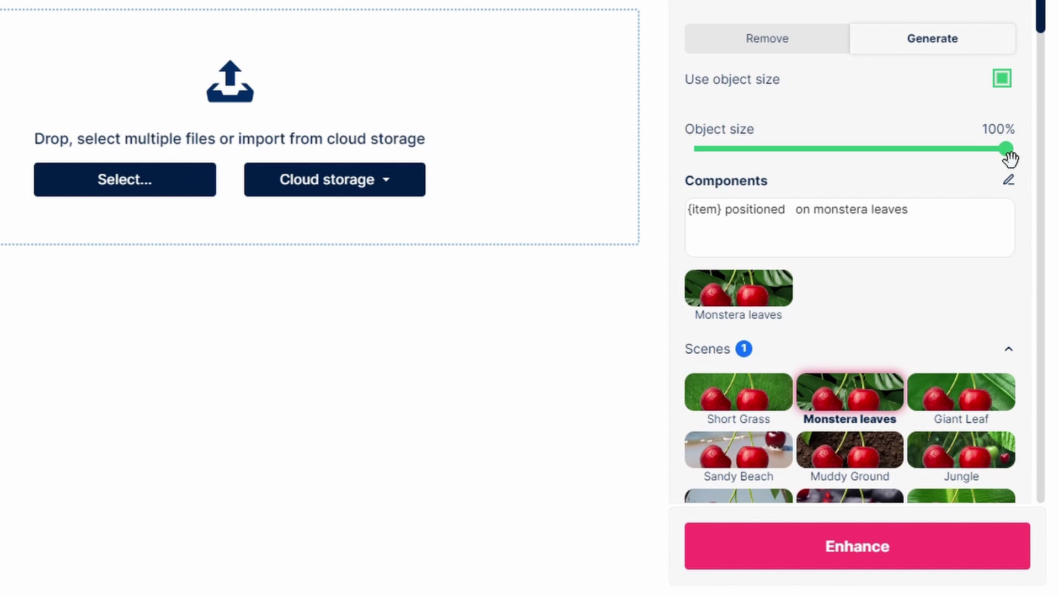
- Try smaller object sizes with the slider, then switch Use object size off
drag(1017, 160, 936, 166)
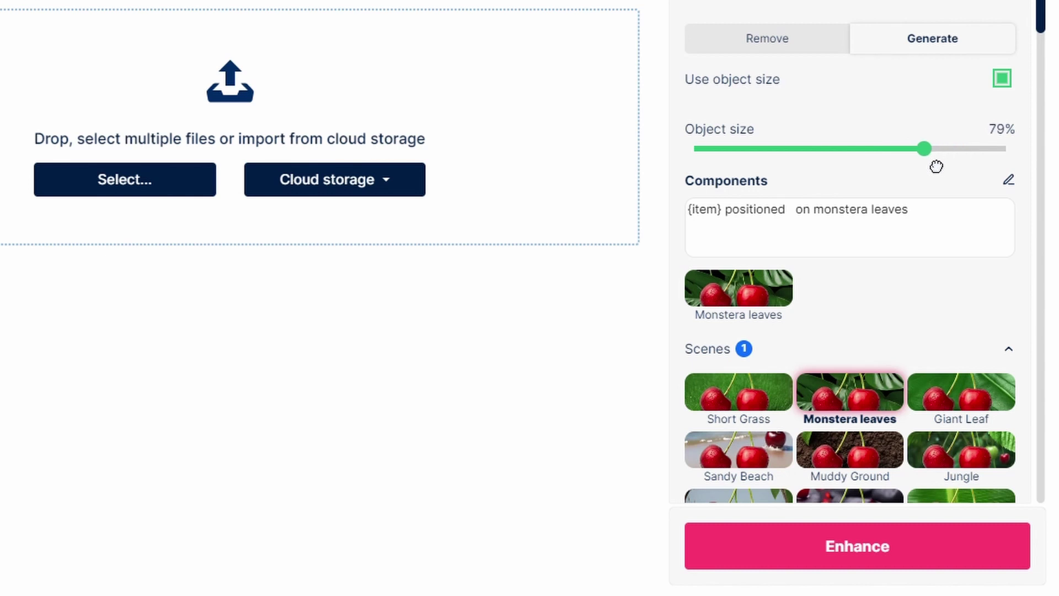
drag(936, 166, 916, 168)
click(1007, 79)
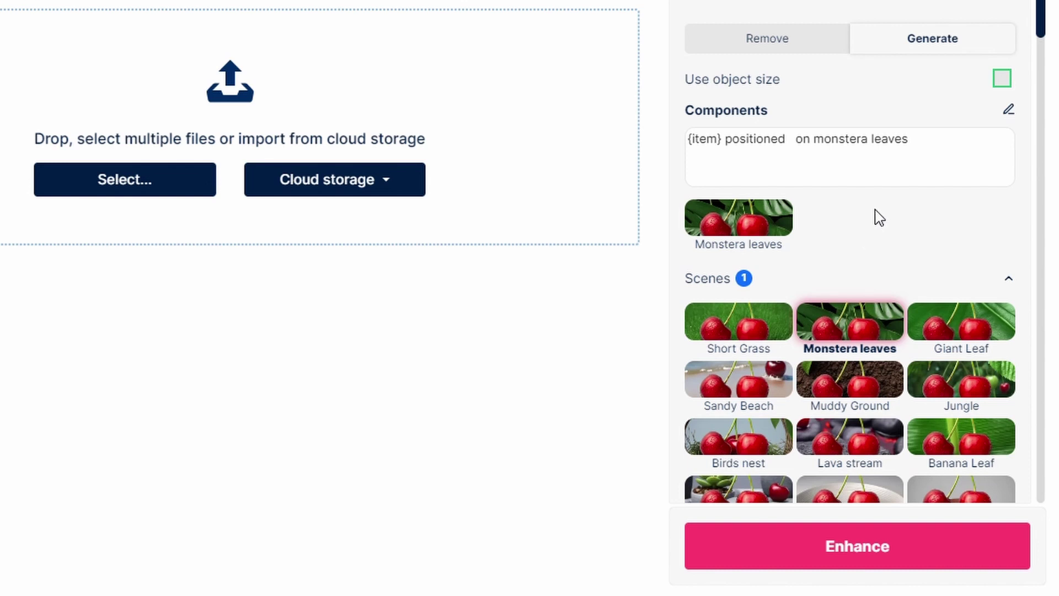
- Untick Background processing and tick Enhance face details
click(842, 123)
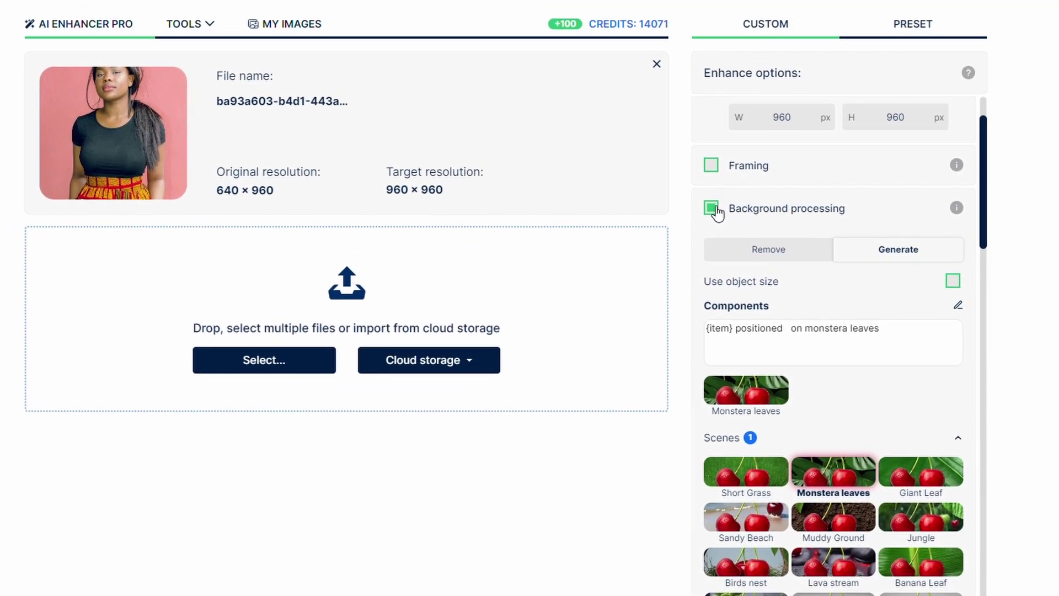
click(712, 208)
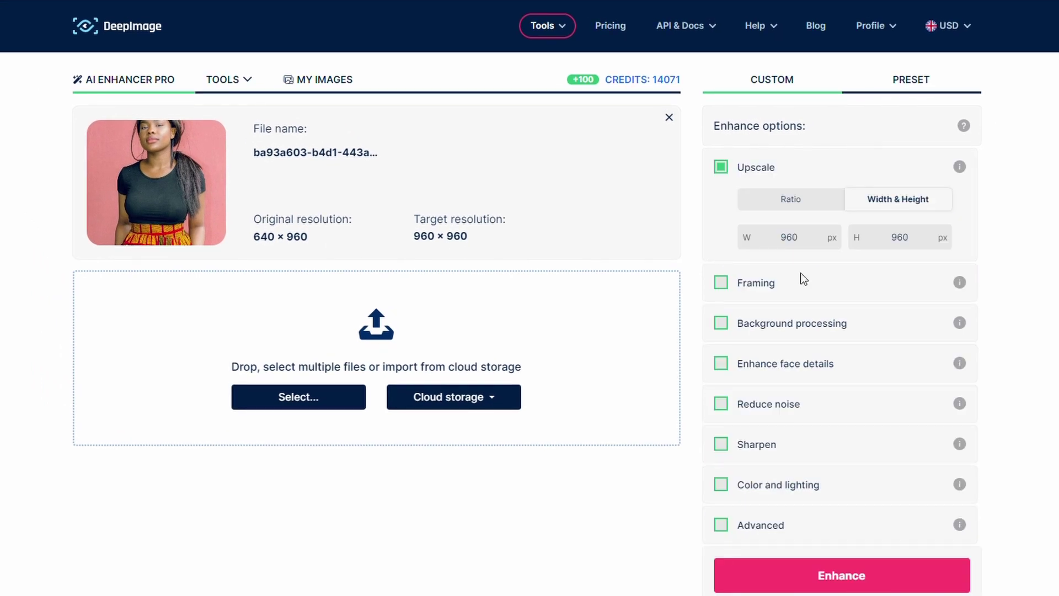
click(721, 363)
click(836, 365)
- Replace Enhance face details with Reduce noise, keeping the Version 2 type
click(721, 364)
click(723, 404)
click(833, 430)
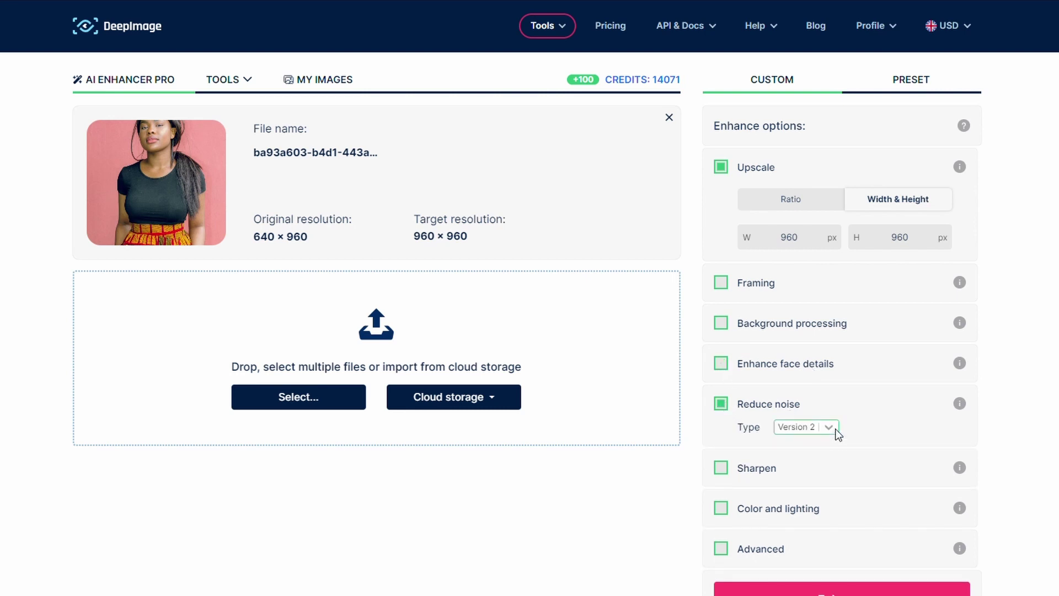
click(906, 432)
- Turn off Reduce noise and enable Sharpen instead
click(721, 403)
click(732, 443)
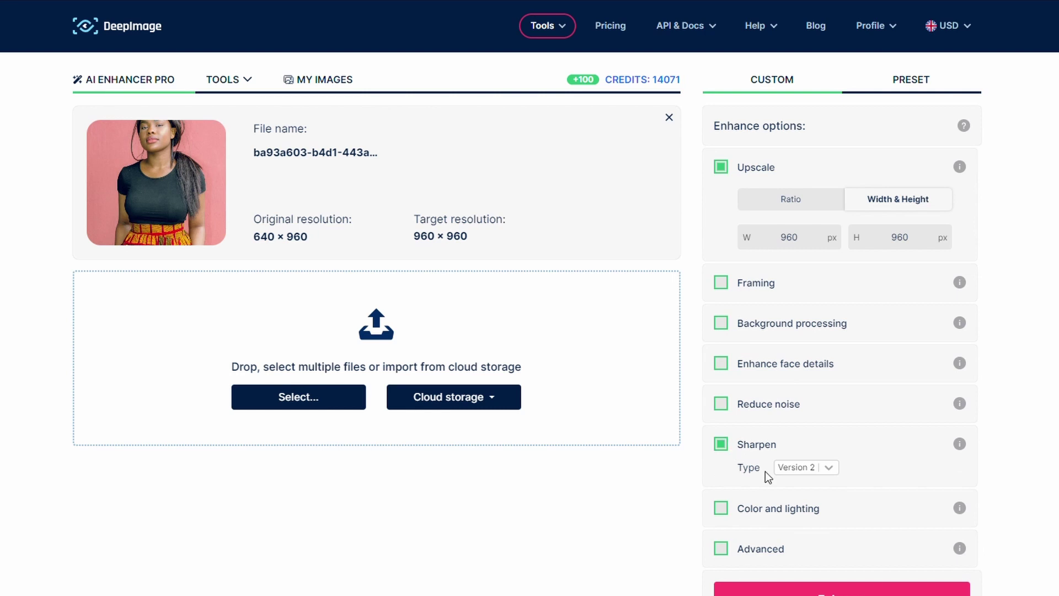
mouse_move(963, 448)
click(721, 445)
click(721, 484)
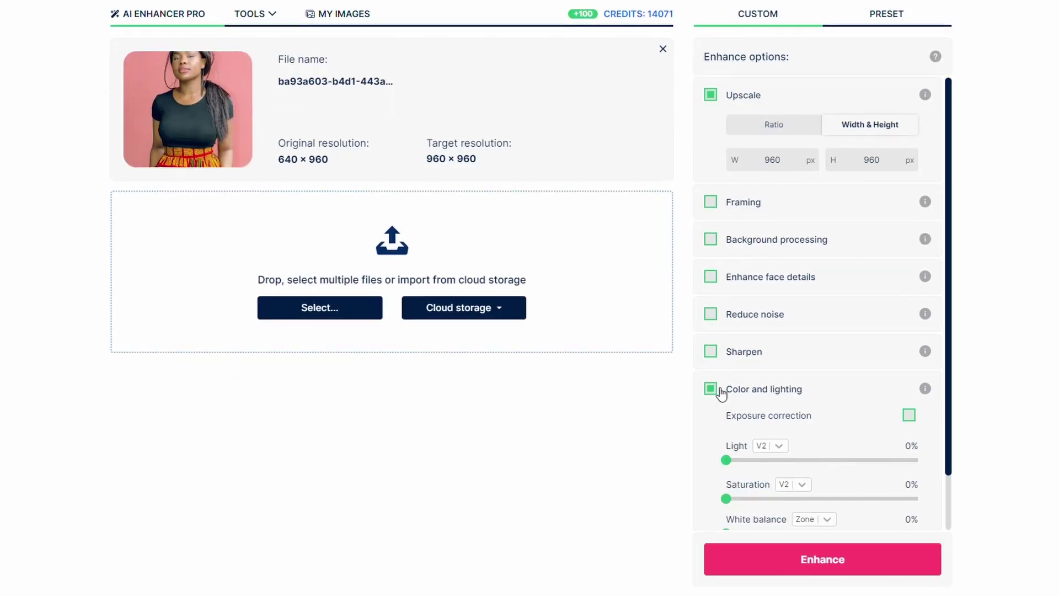
scroll(891, 414, down, 1)
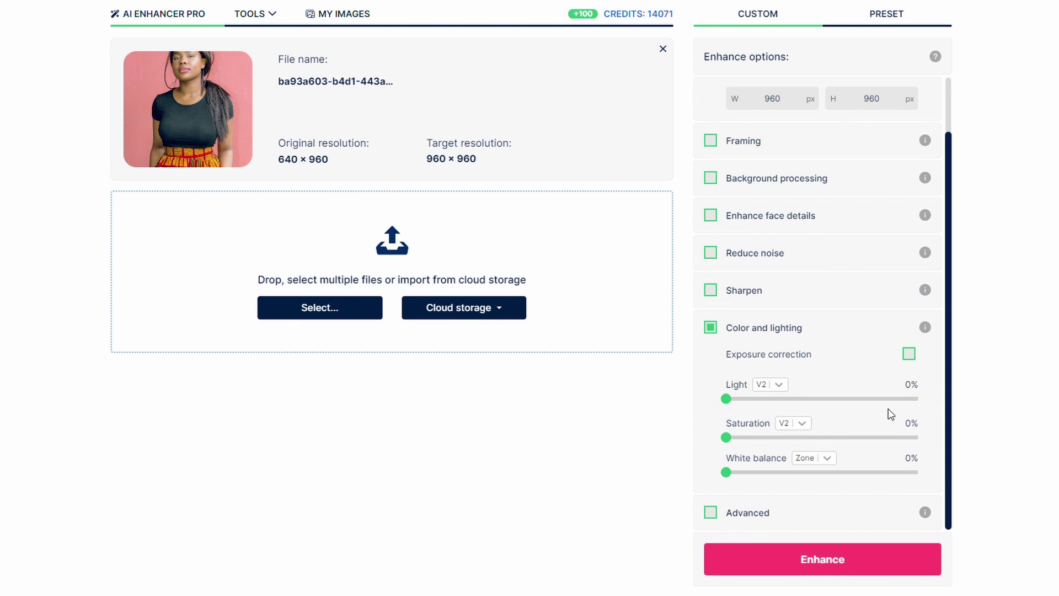
click(911, 354)
click(913, 354)
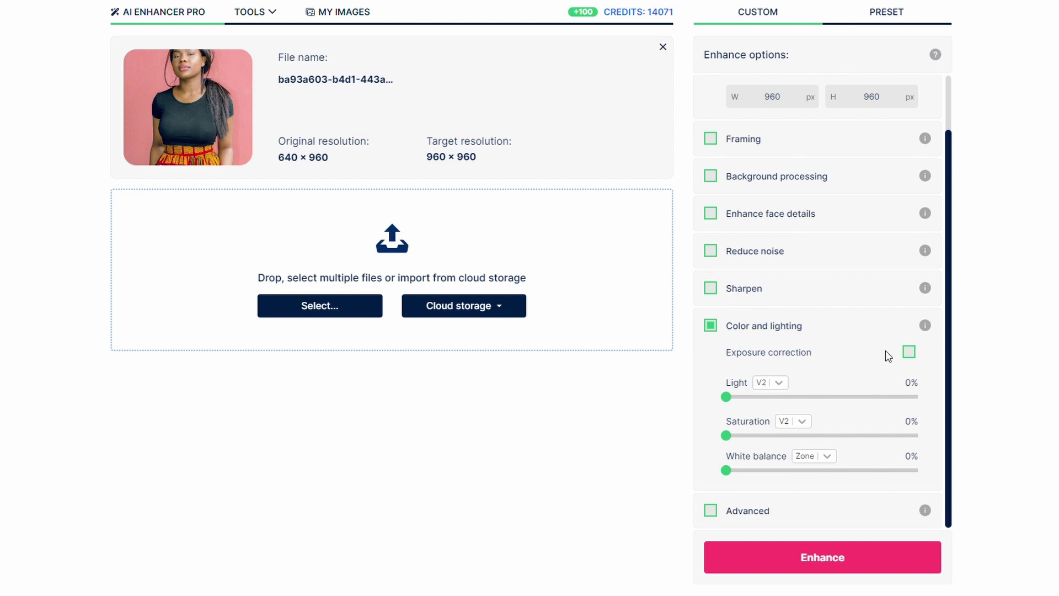
drag(729, 398, 676, 476)
click(827, 456)
click(843, 449)
click(807, 426)
click(806, 426)
click(779, 383)
click(815, 386)
- Enable Advanced output options with Keep ICC profile left off, and view the WEBP save format
click(711, 511)
scroll(832, 315, down, 1)
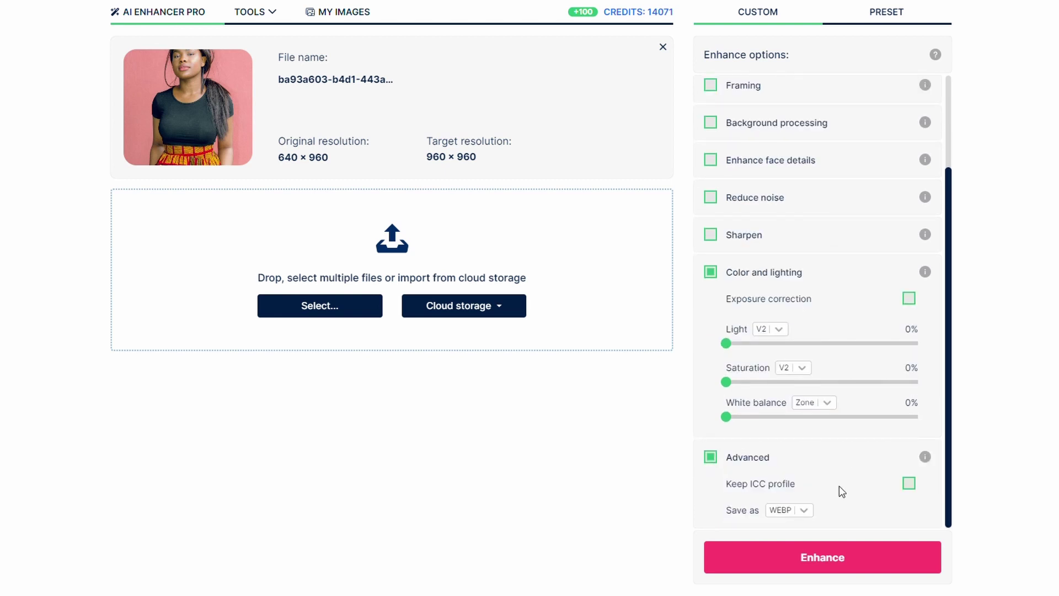
click(914, 486)
click(914, 487)
click(810, 512)
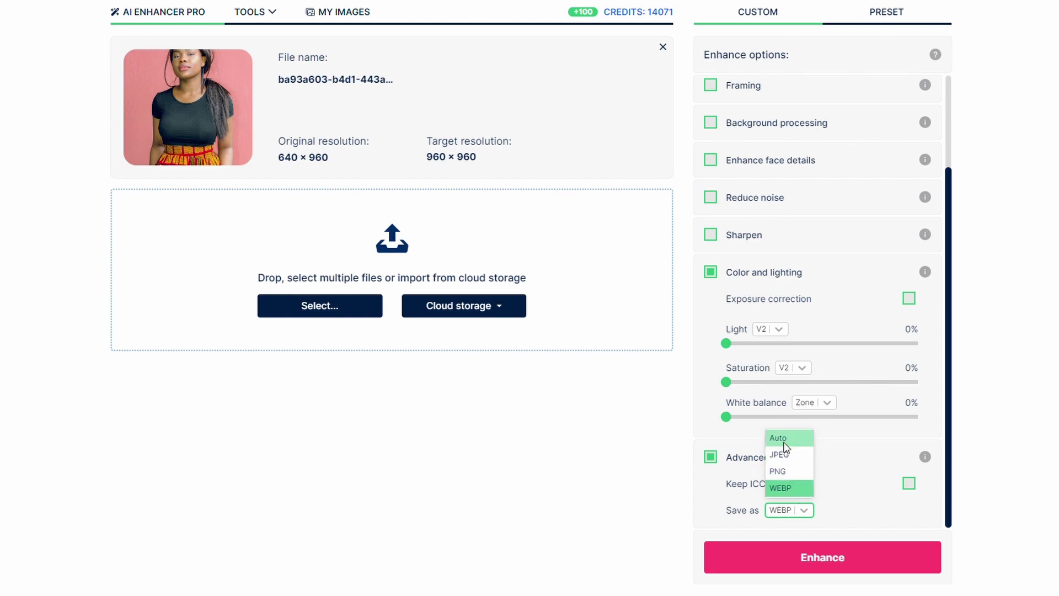
- Re-enable the Advanced output options and keep WEBP as the Save as format
click(822, 568)
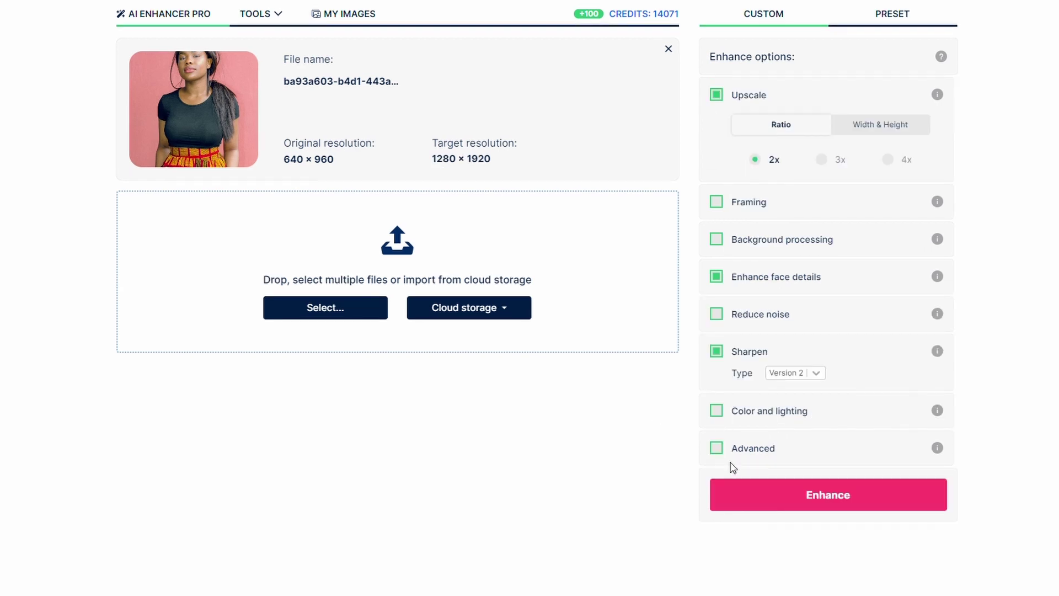
click(718, 450)
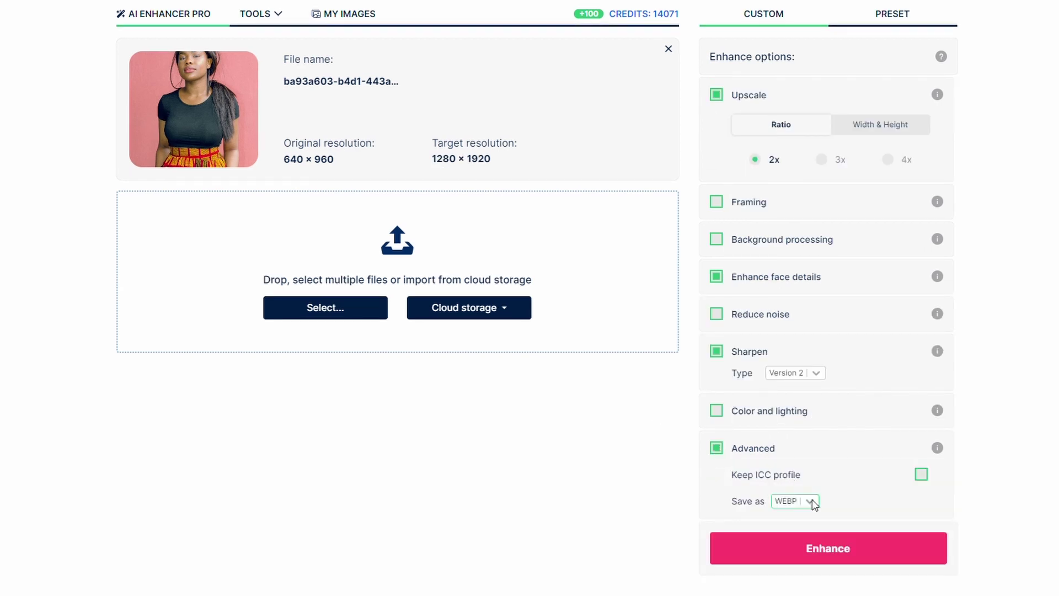
click(794, 501)
click(793, 479)
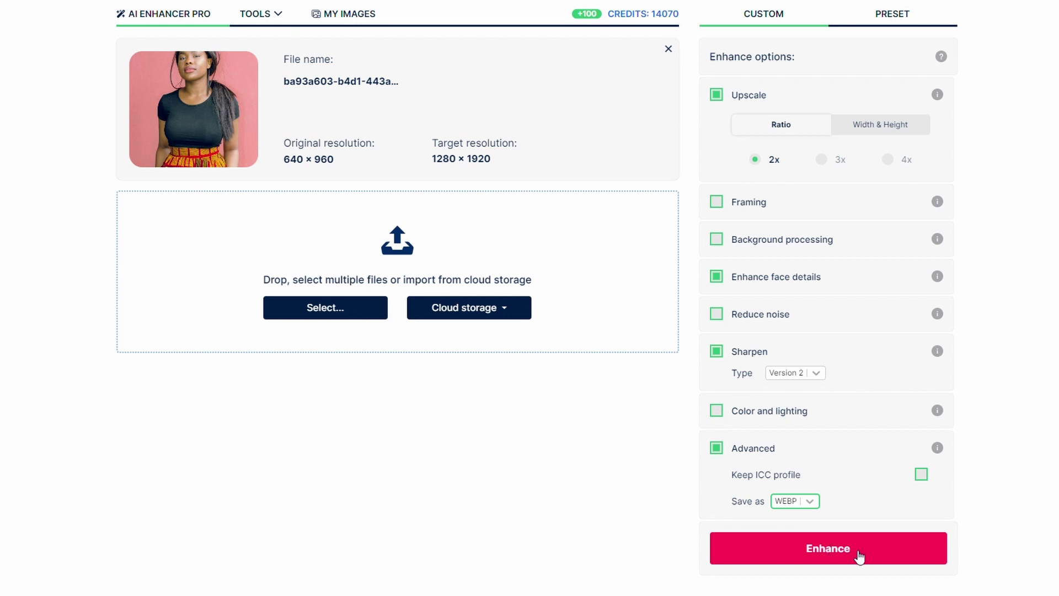
- Run the enhancement, then drag the before/after divider across the enhanced portrait
click(839, 549)
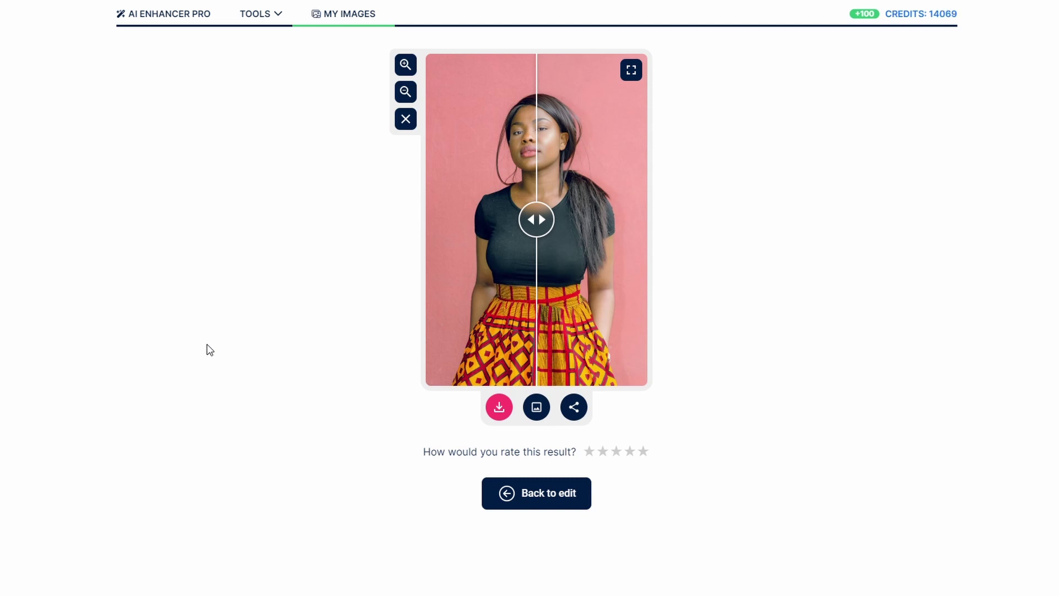
drag(546, 235, 538, 263)
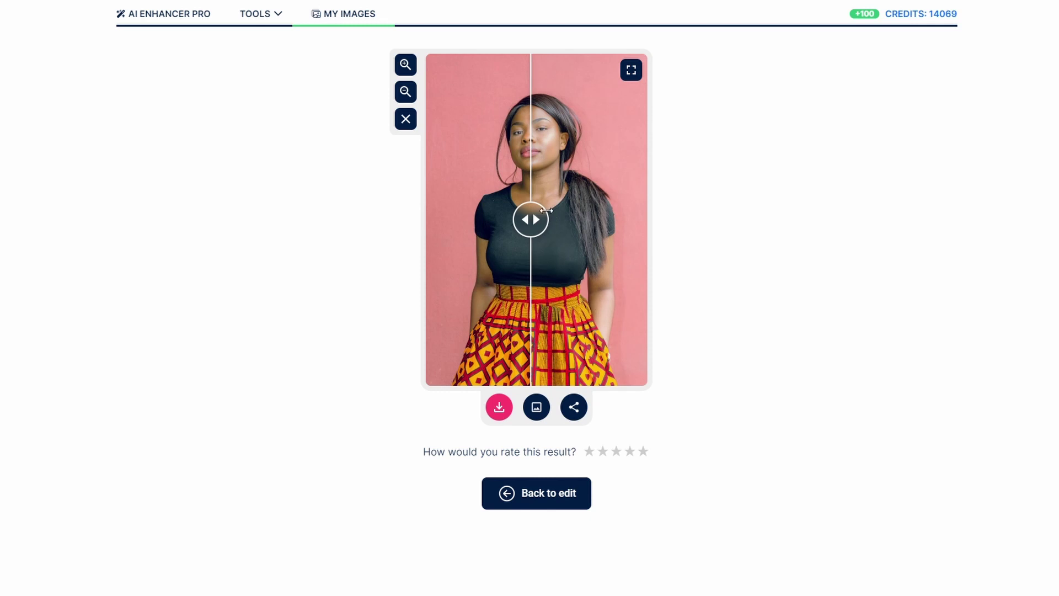